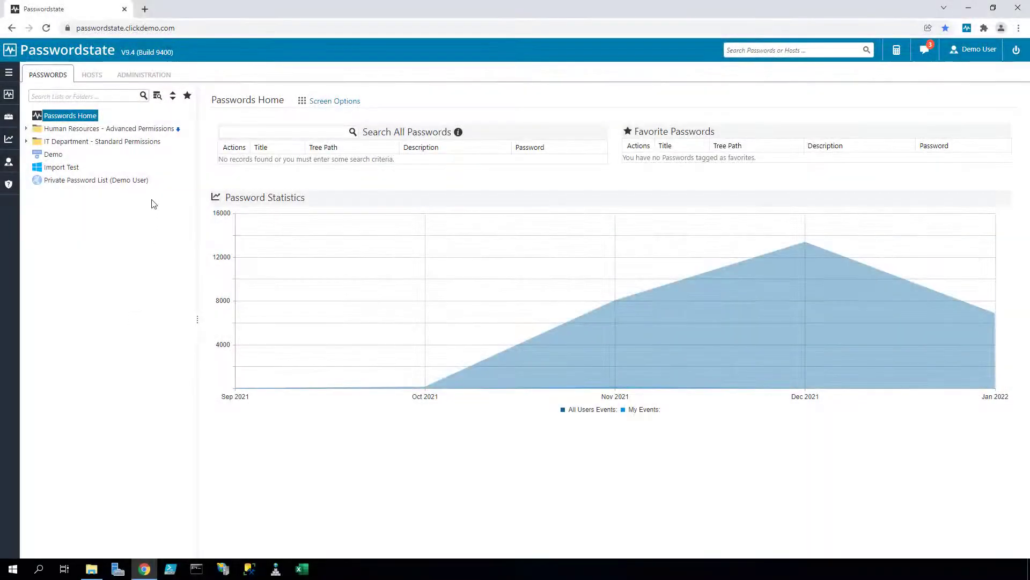
- Set up a single-list CSV import into \Import Test and download its importtemplate.csv template
mouse_move(8, 117)
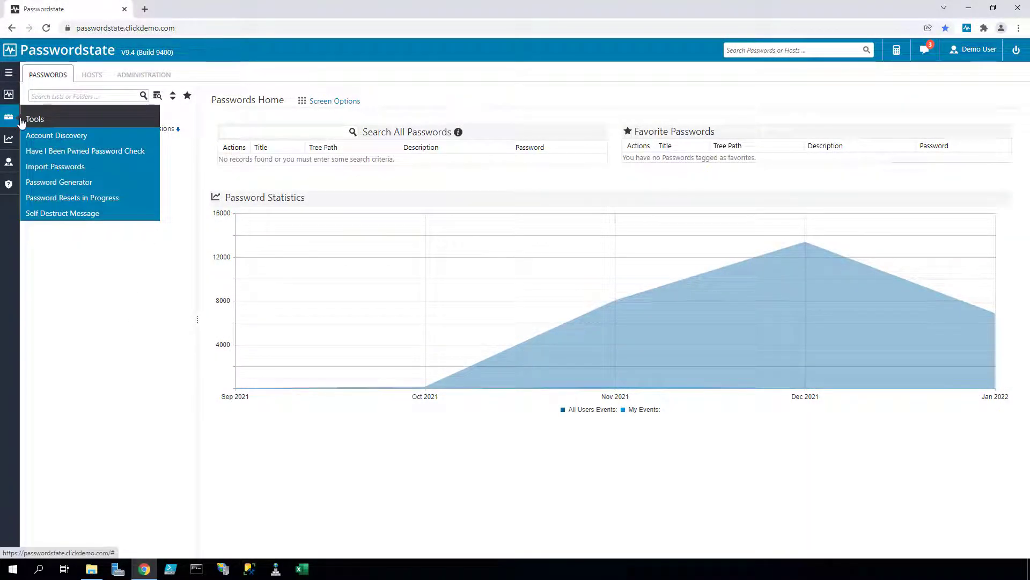
left_click(88, 168)
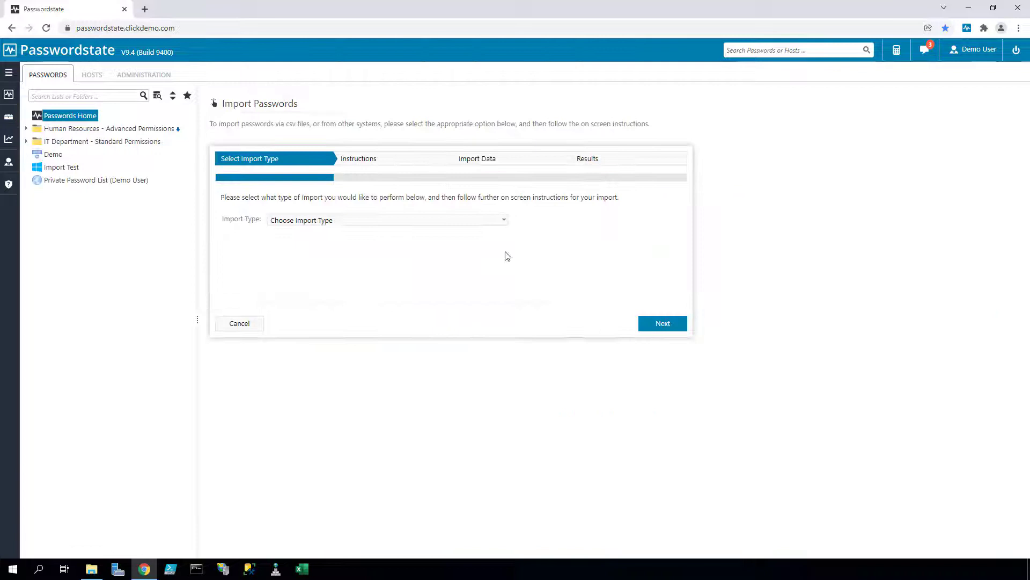
left_click(489, 222)
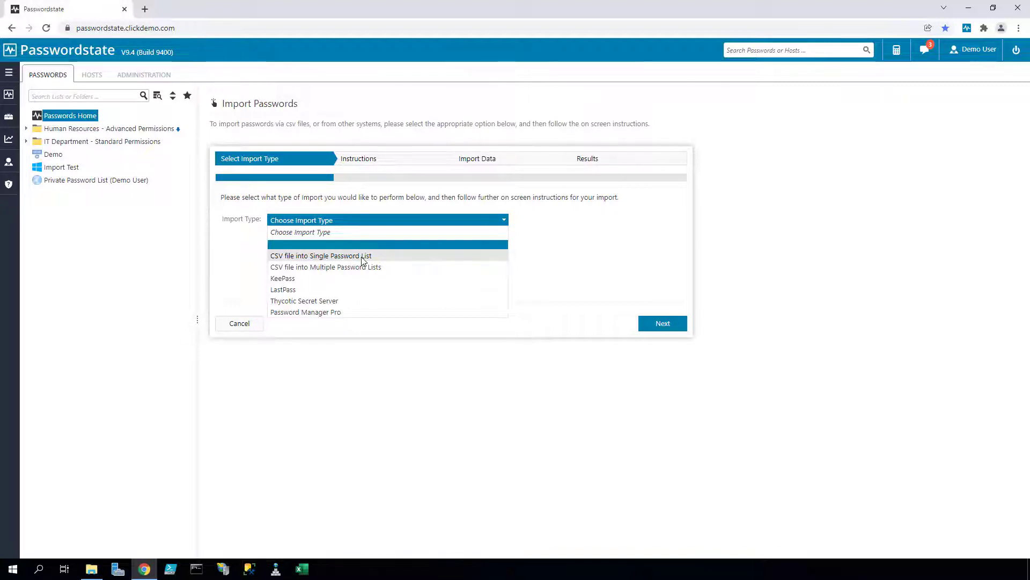
left_click(362, 256)
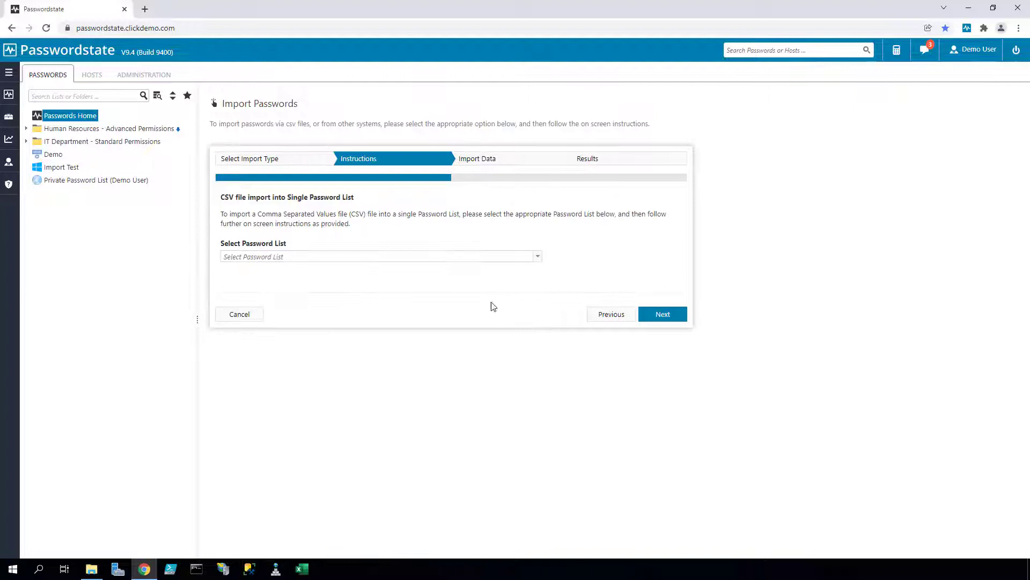
left_click(537, 257)
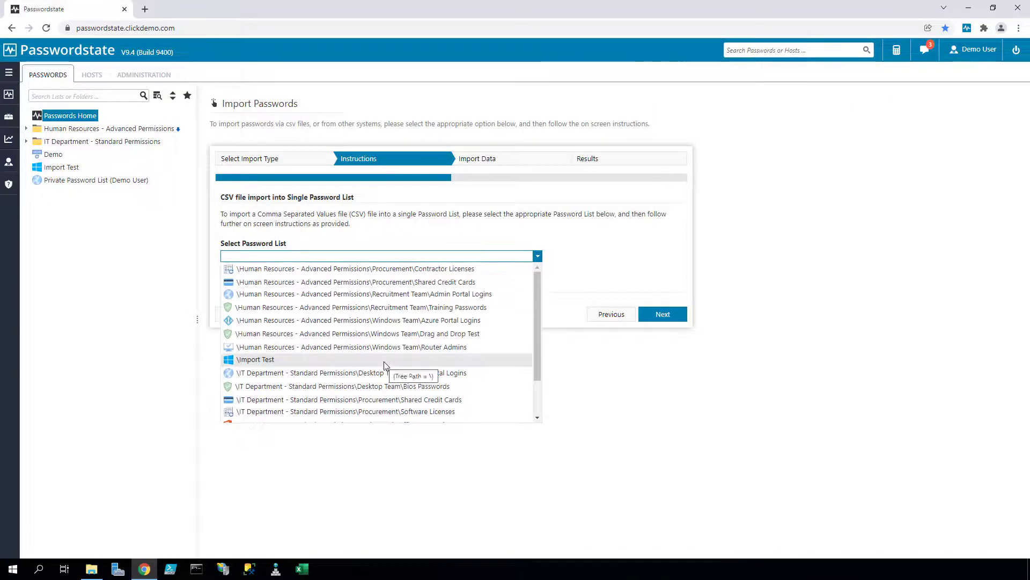
left_click(385, 361)
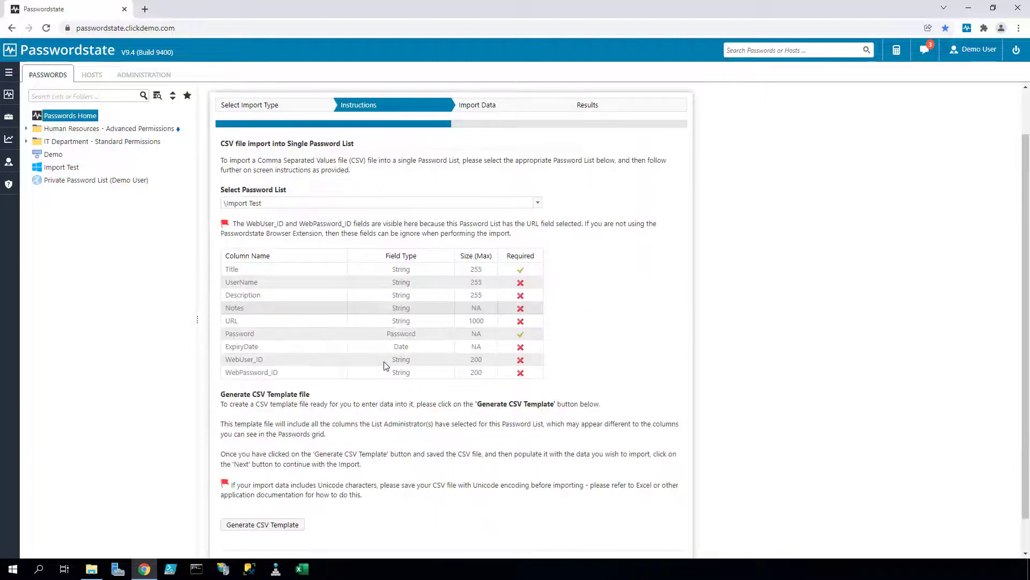
scroll(384, 362, "down", 2)
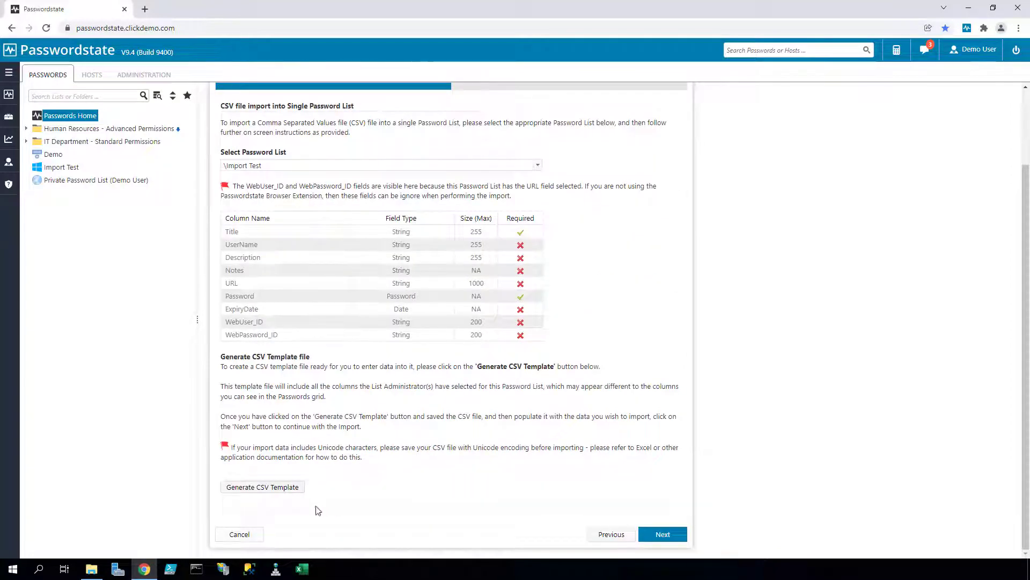
left_click(270, 491)
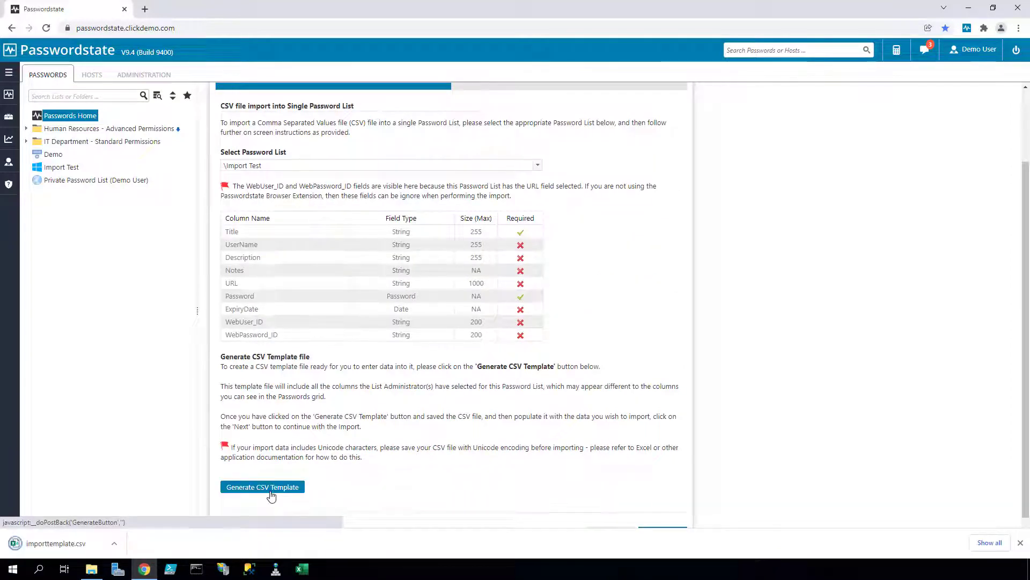
- Open importtemplate.csv in Excel and widen all its columns
left_click(56, 550)
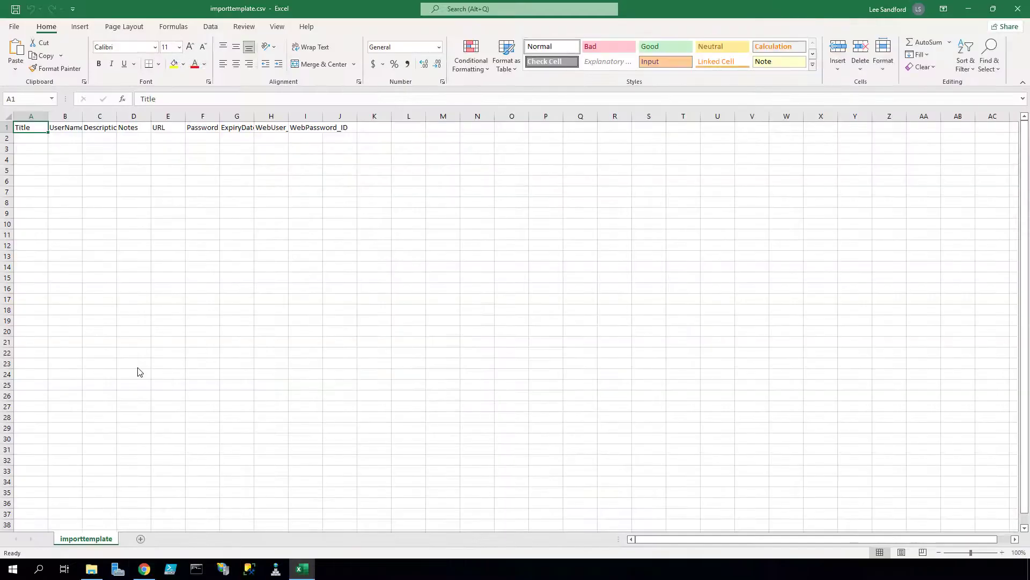
left_click(7, 118)
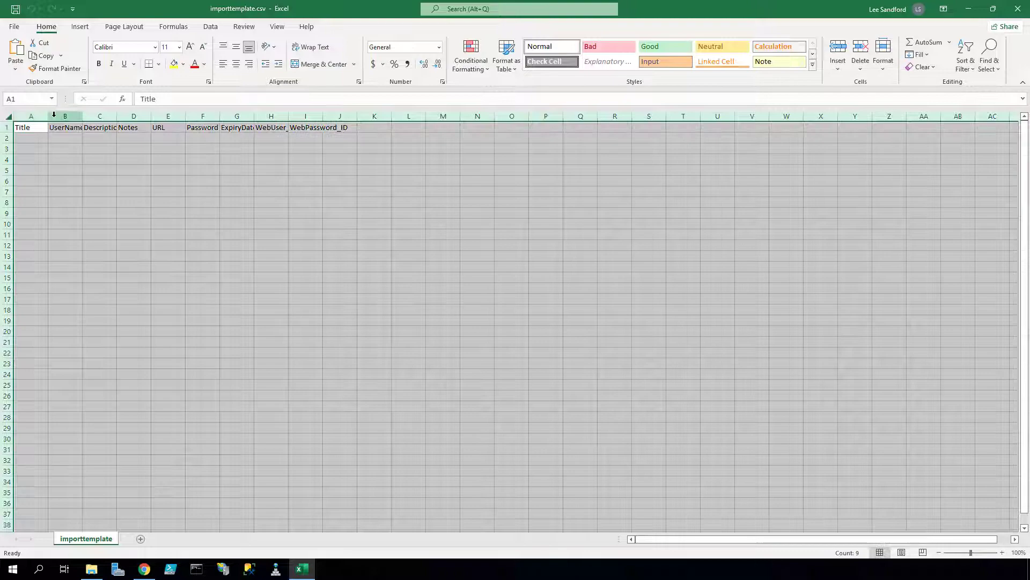
double_click(83, 116)
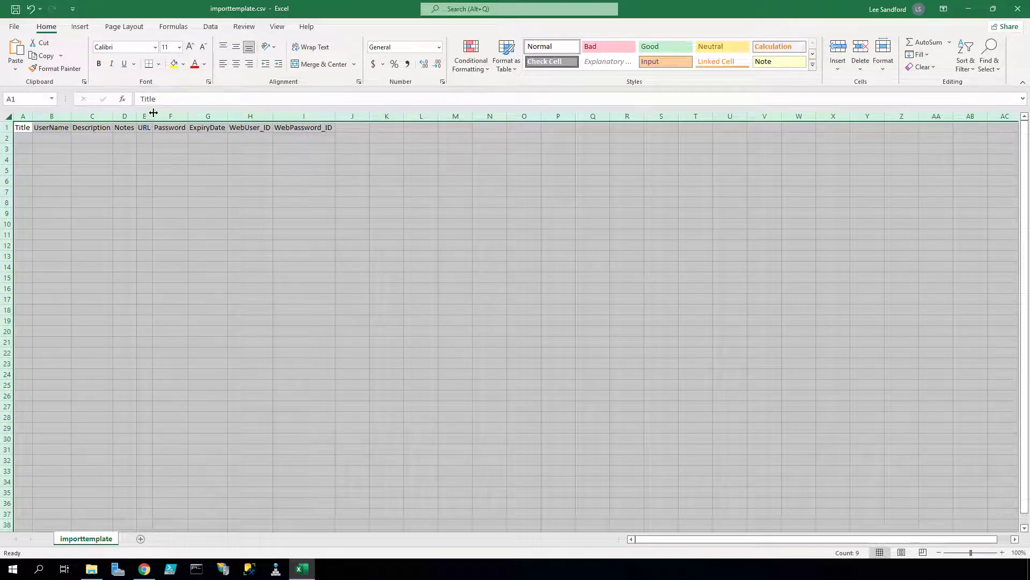
left_click_drag(154, 119, 232, 121)
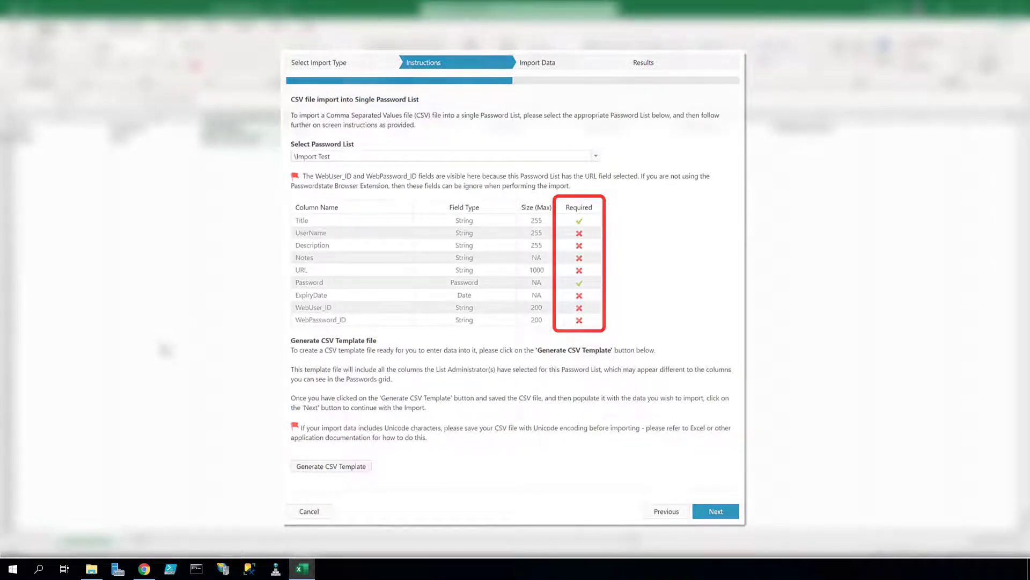
key("Tab")
key("Tab")
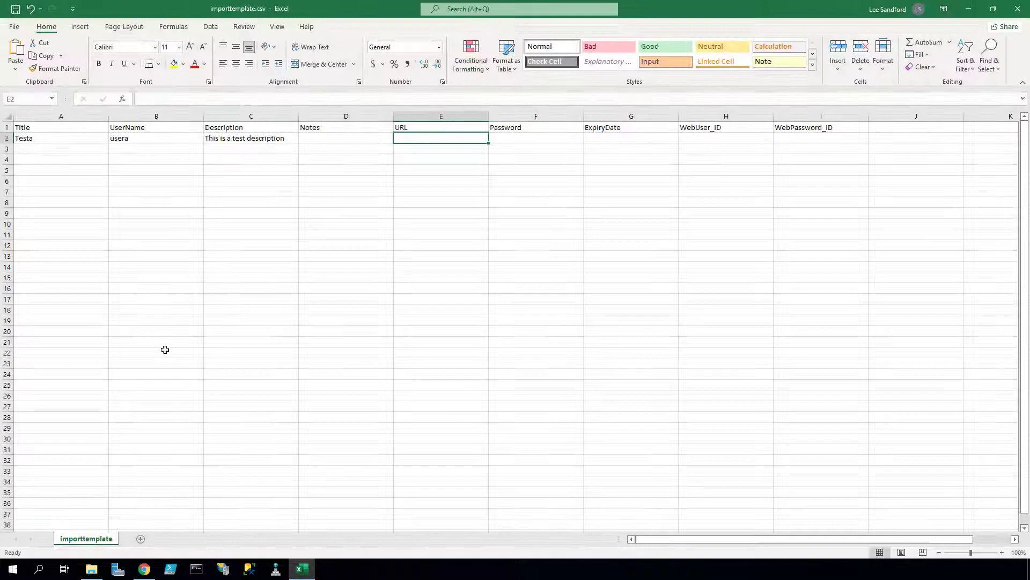
type("https://t")
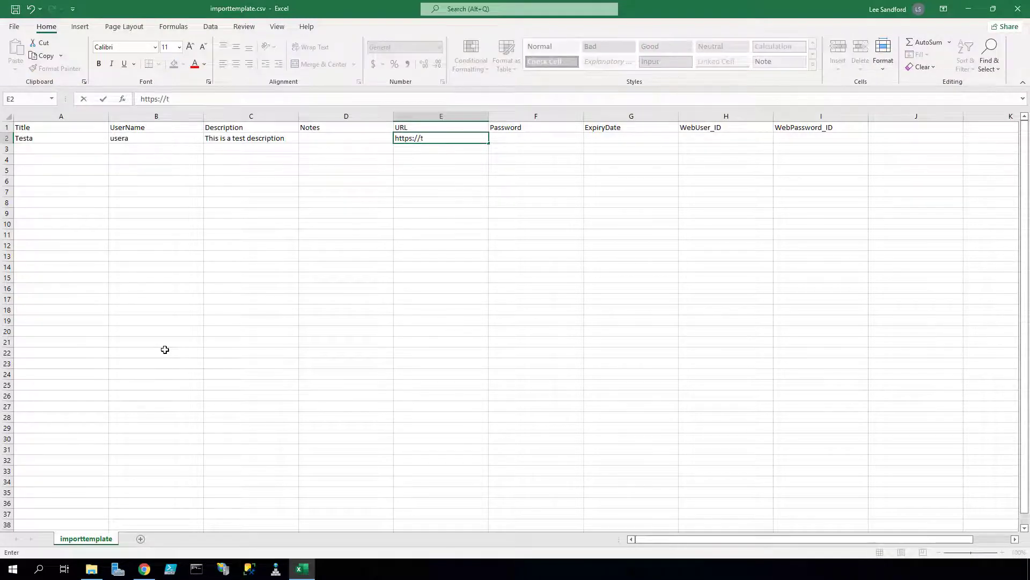
type("est.com")
key("Tab")
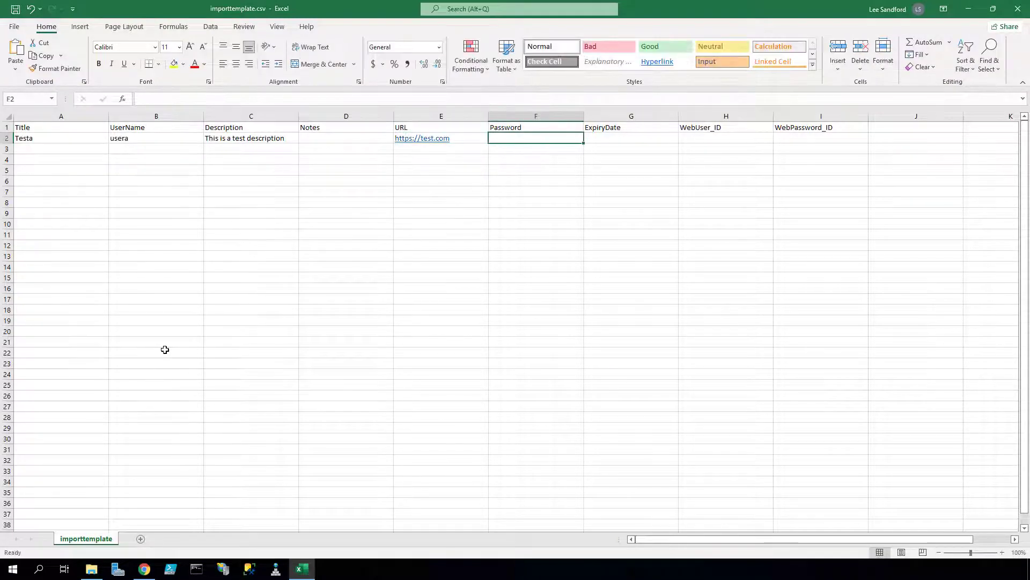
type("Welcome01")
key("Return")
type("Testb")
key("Tab")
type("yserb")
key("Tab")
key("Tab")
type("Notes test")
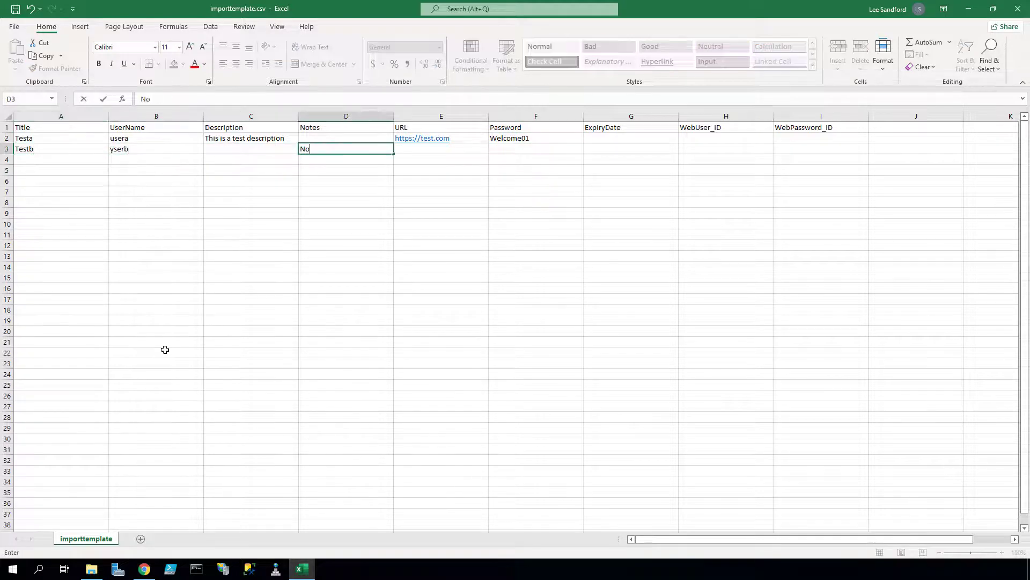
key("Tab")
key("Tab")
type("Welcome01")
key("Return")
type("Testc")
key("Tab")
type("userc")
key("Tab")
key("Tab")
key("Tab")
key("Tab")
type("Welcome01")
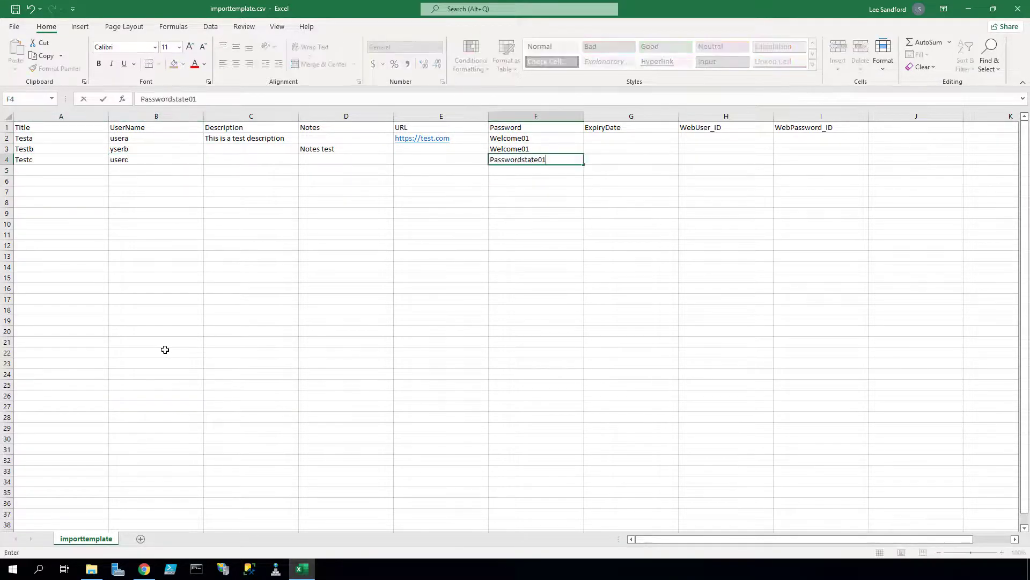
key("Return")
- Save the sheet as importtemplate.csv in Downloads, replacing the existing file
left_click(14, 26)
left_click(34, 171)
left_click(336, 121)
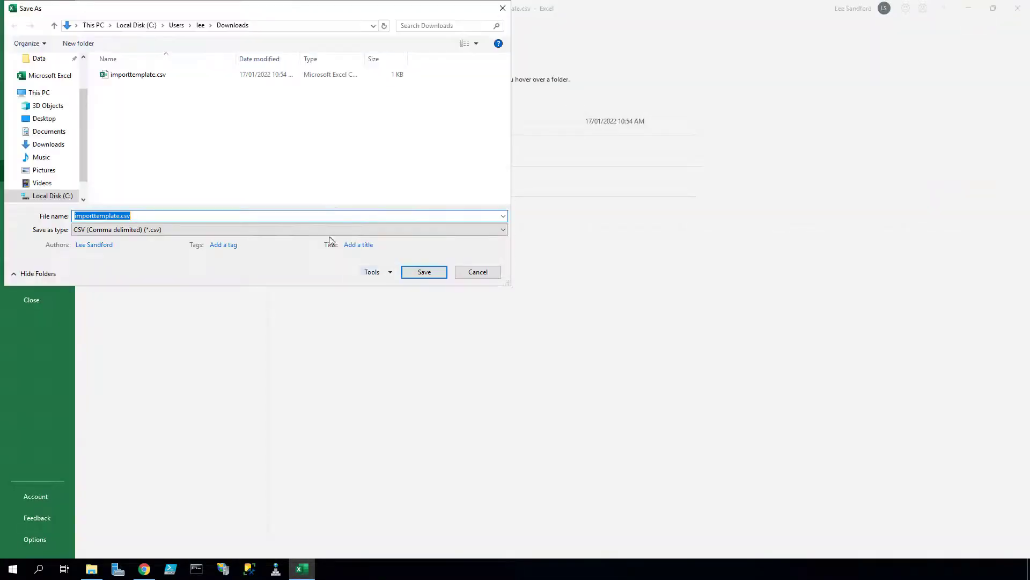
left_click(416, 272)
left_click(534, 285)
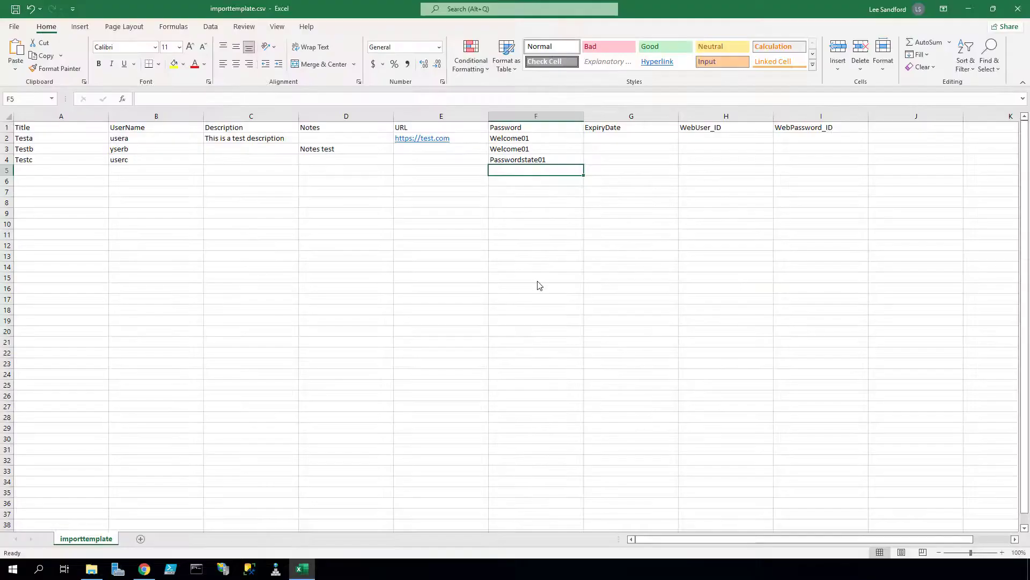
- Upload importtemplate.csv, import its 3 records into Import Test, and finish the wizard
left_click(1018, 9)
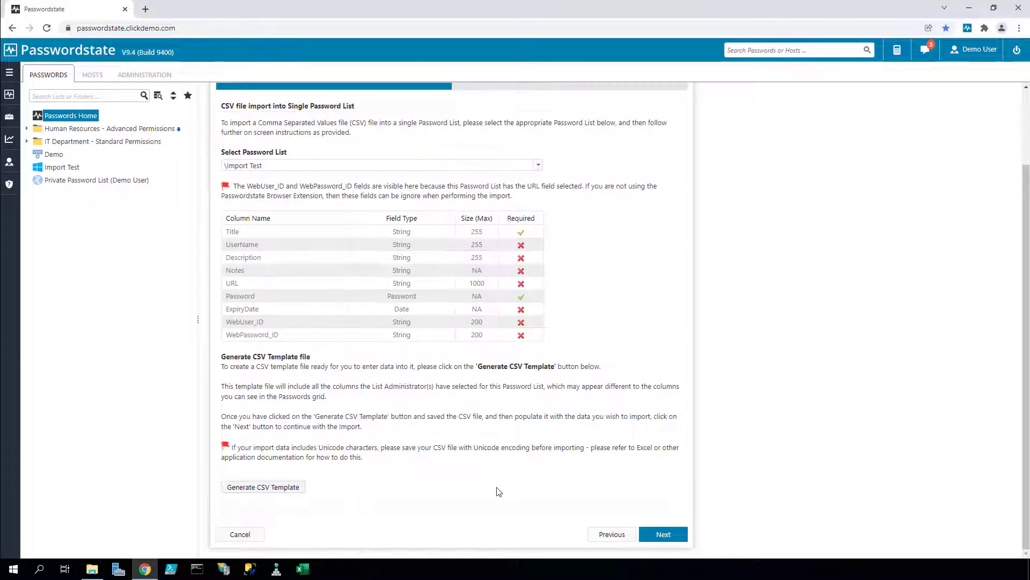
scroll(497, 463, "up", 2)
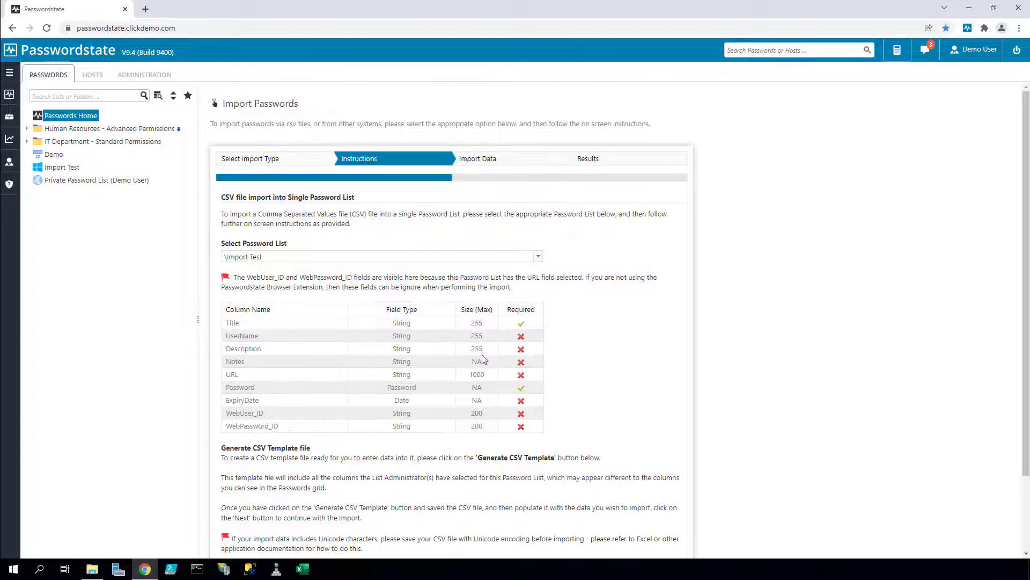
left_click(485, 157)
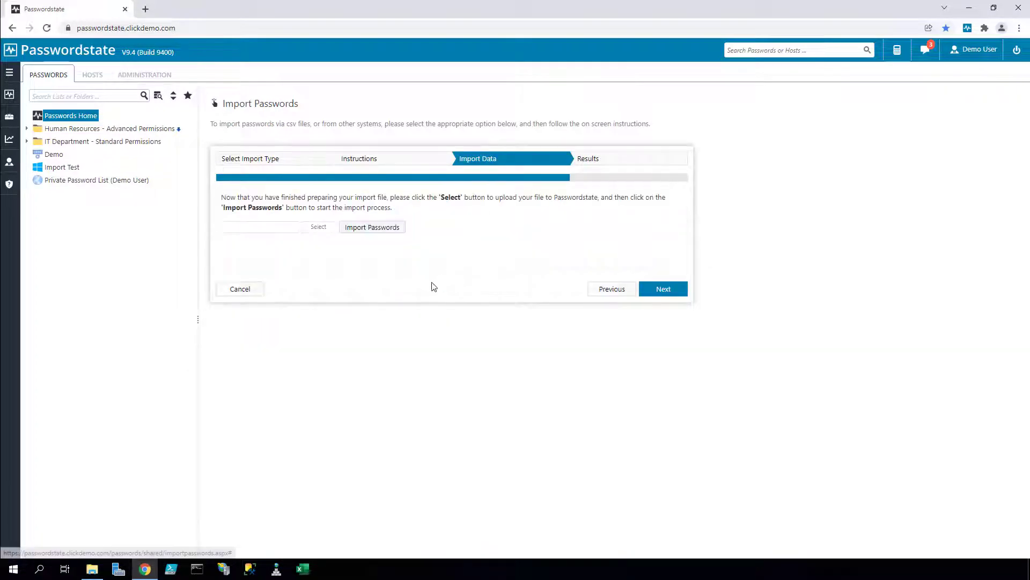
left_click(318, 226)
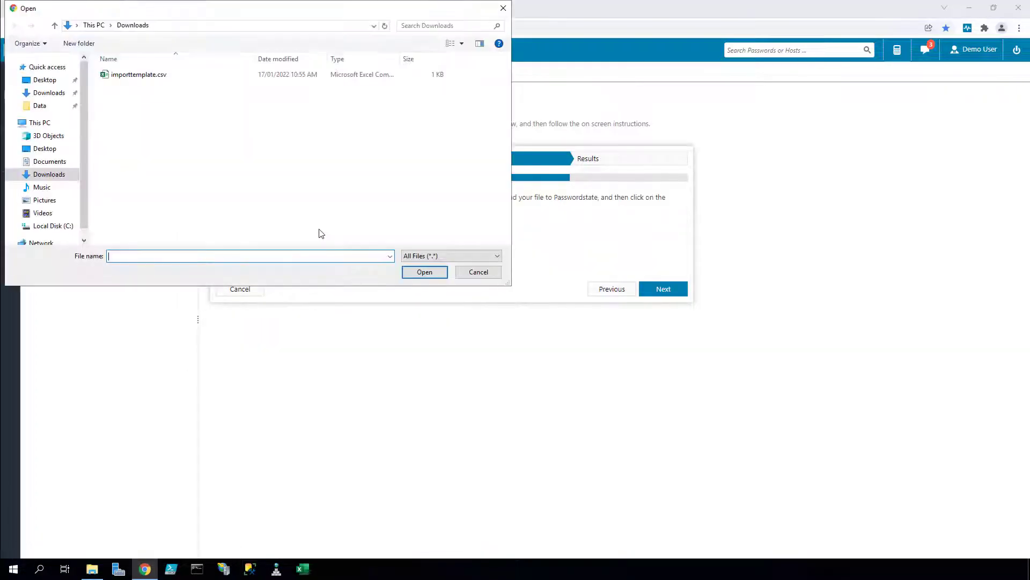
left_click(147, 76)
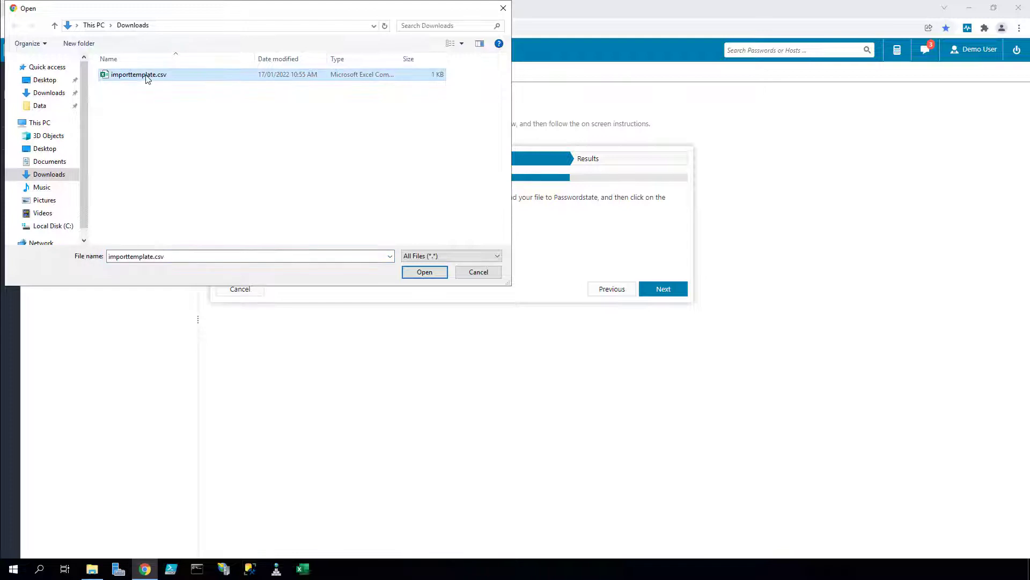
left_click(413, 273)
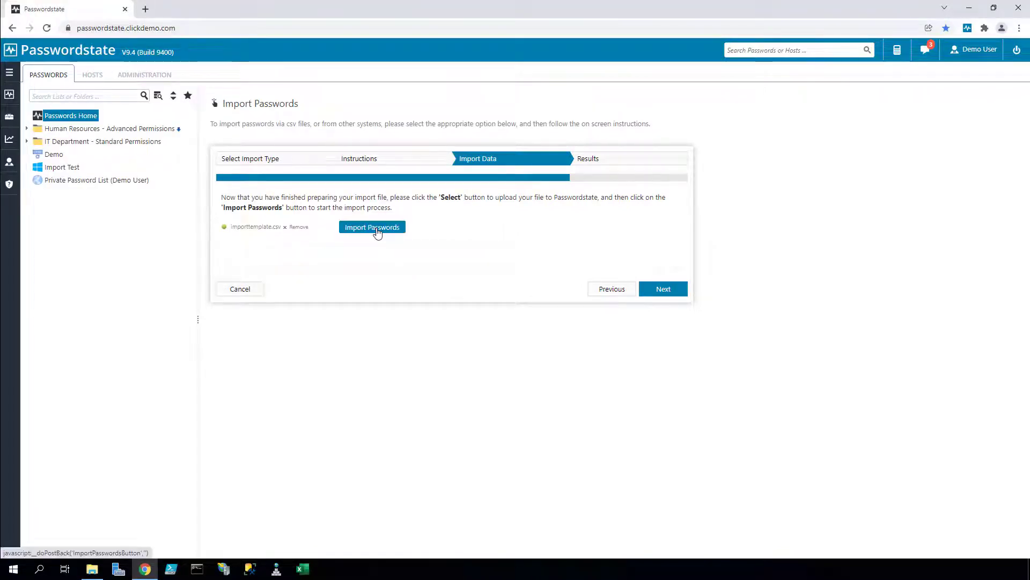
left_click(375, 227)
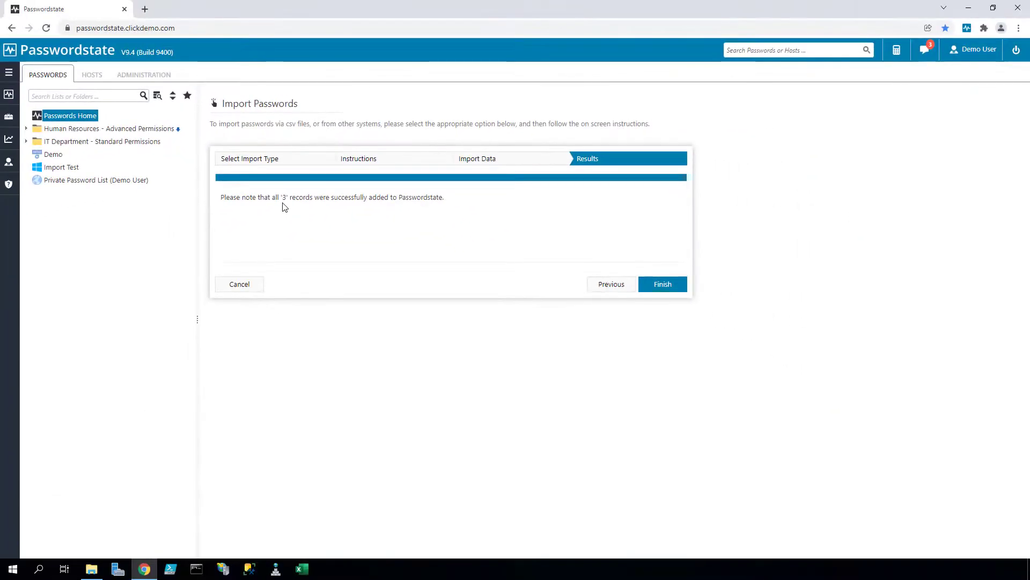
left_click(662, 286)
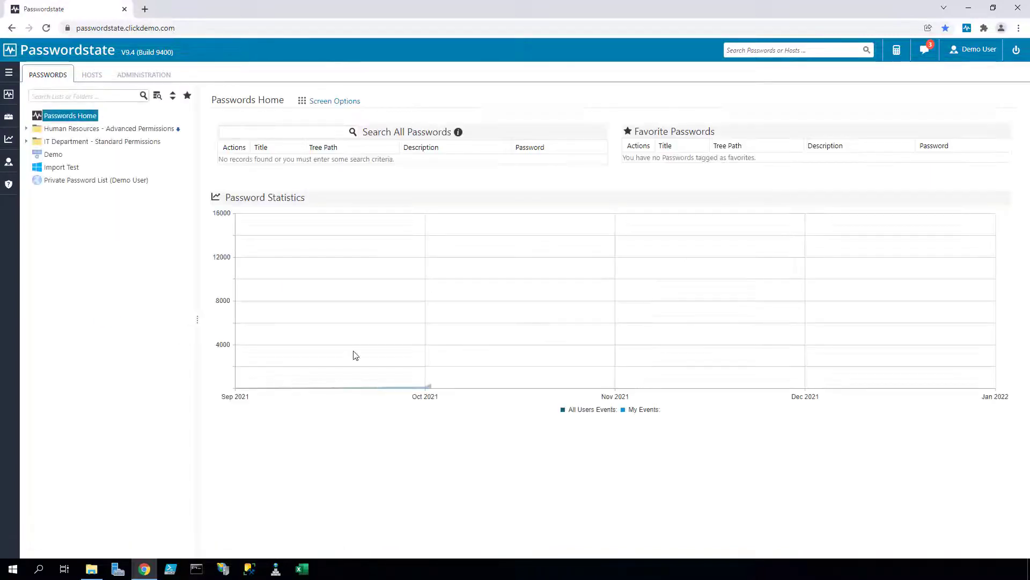
- Download the multiple-list CSV template as importtemplate (1).csv
left_click(62, 168)
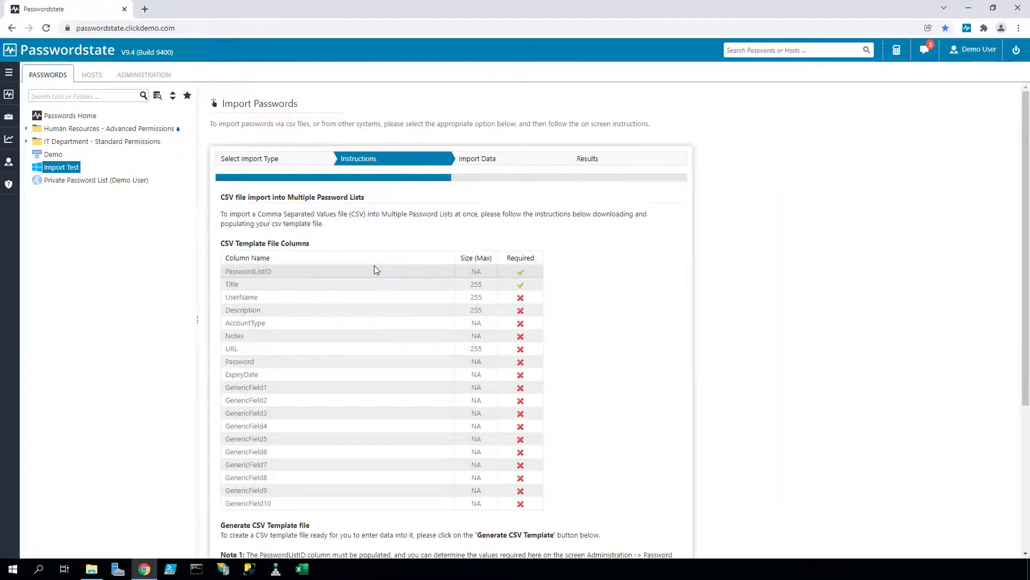
scroll(374, 266, "down", 4)
left_click(286, 488)
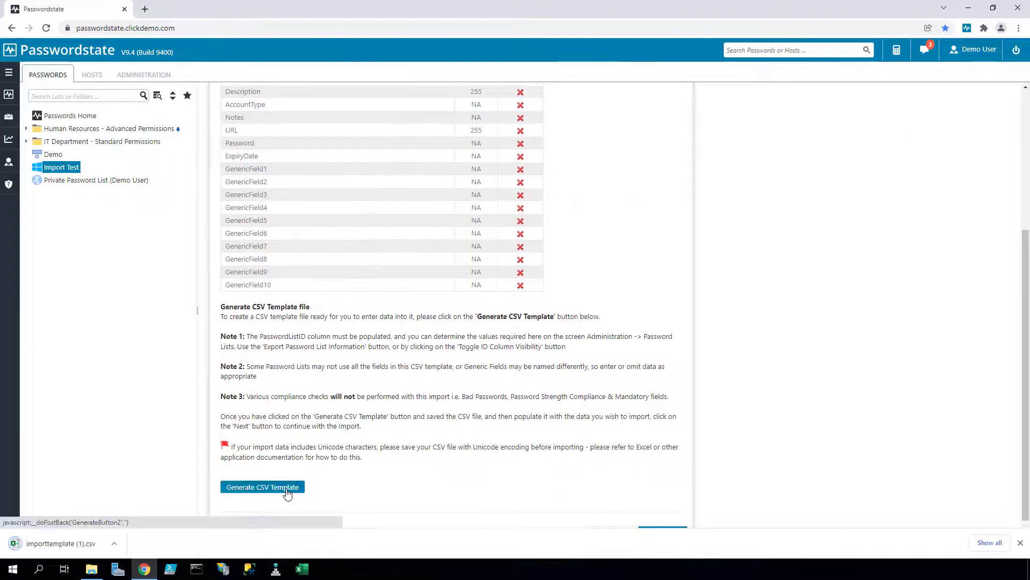
- Open importtemplate (1).csv in Excel and autofit all columns to their headers
left_click(62, 543)
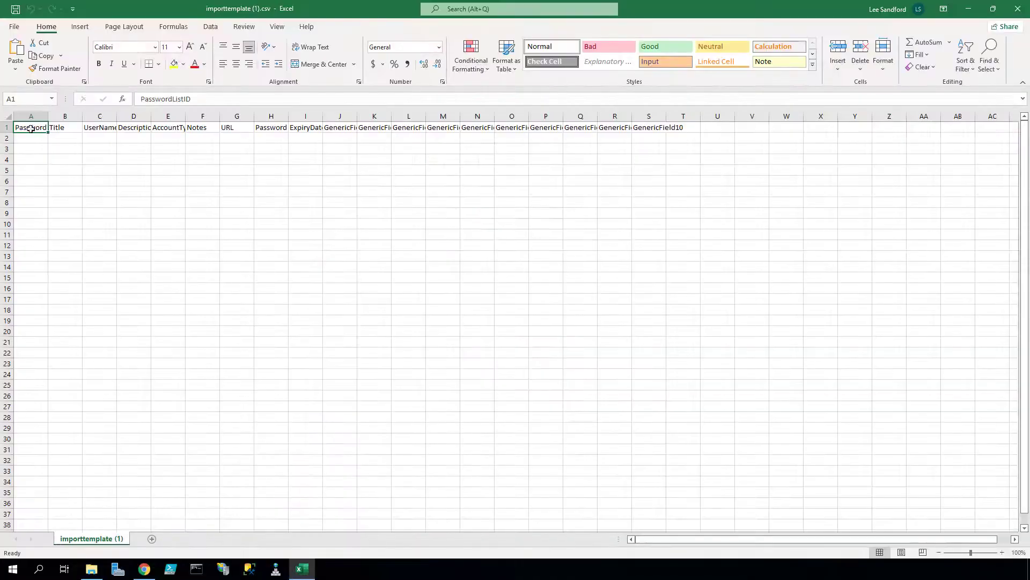
left_click(6, 116)
double_click(49, 116)
left_click(185, 226)
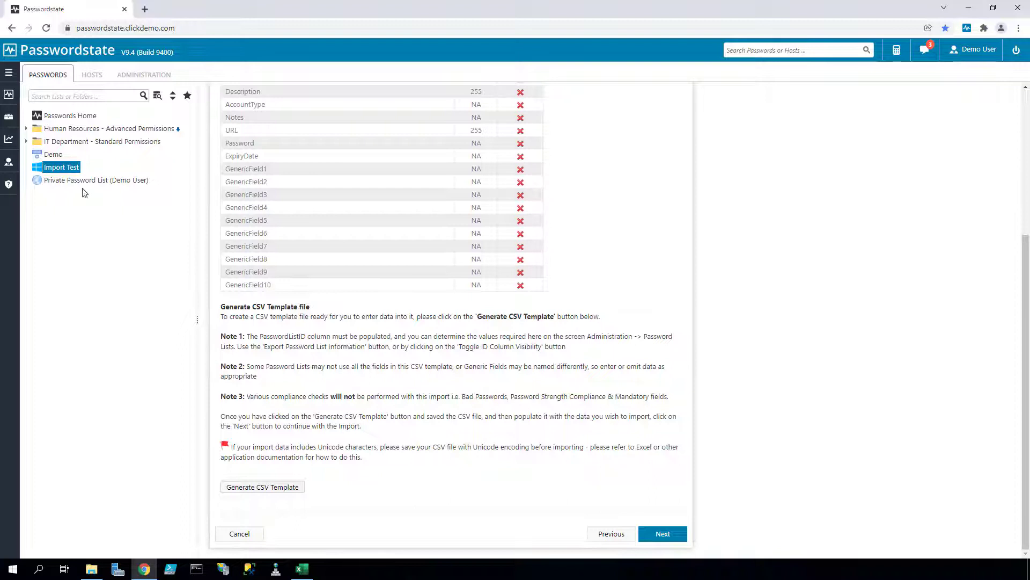
- Show the Web API IDs for Import Test, revealing PasswordListID 43
left_click(64, 168)
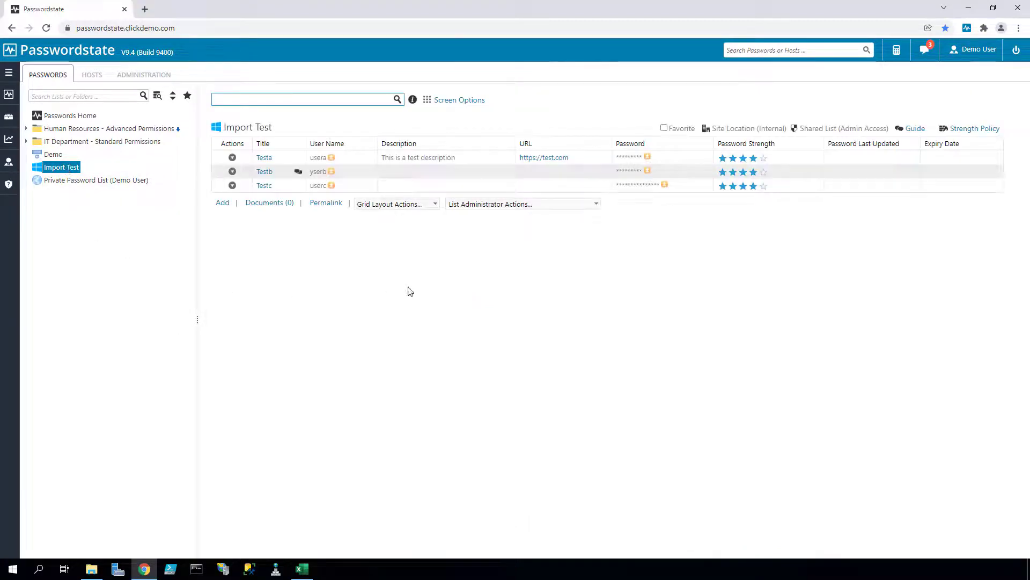
left_click(514, 204)
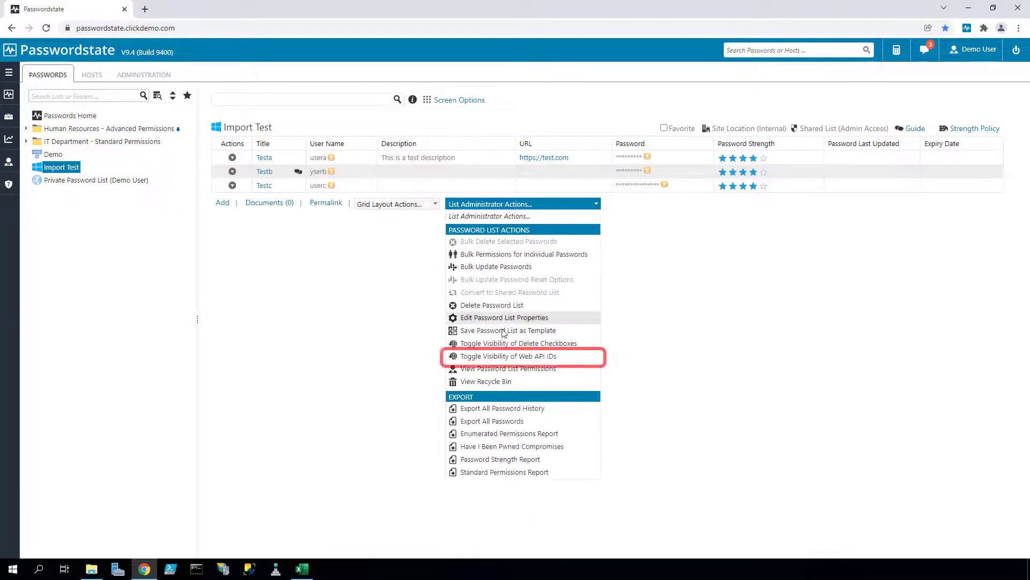
left_click(508, 356)
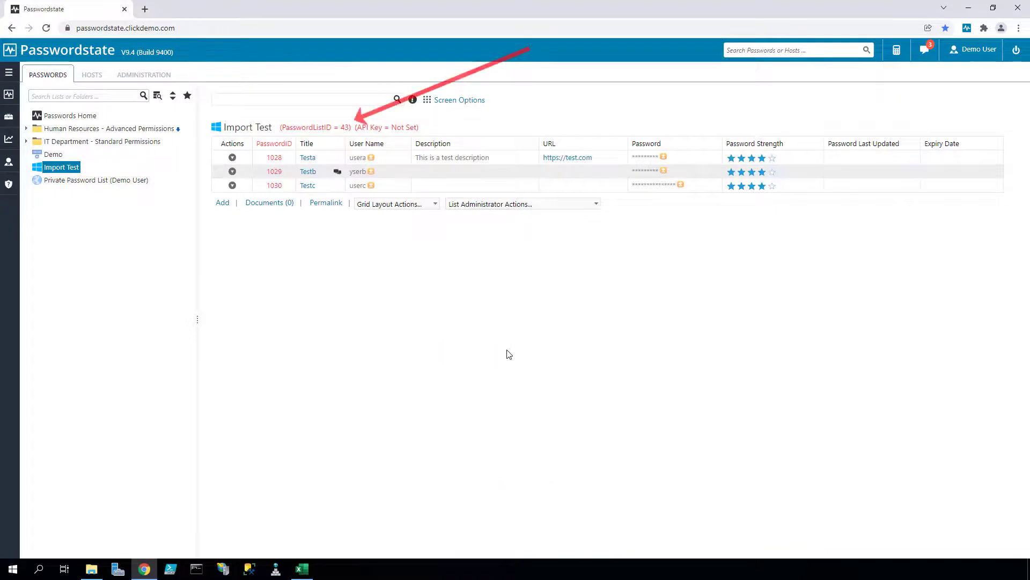
- Show the PasswordListID column for all password lists in Administration
left_click(152, 76)
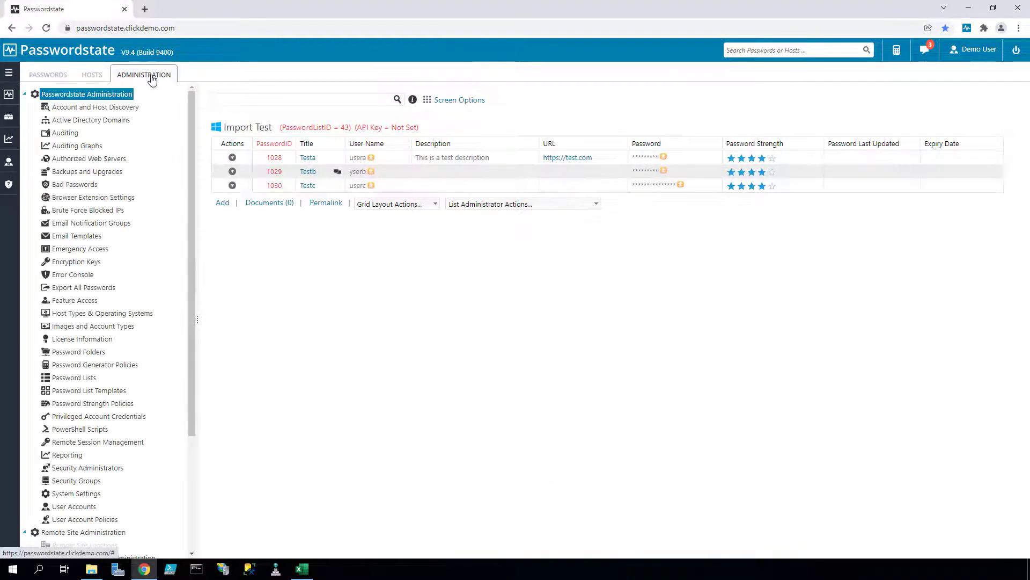
left_click(74, 378)
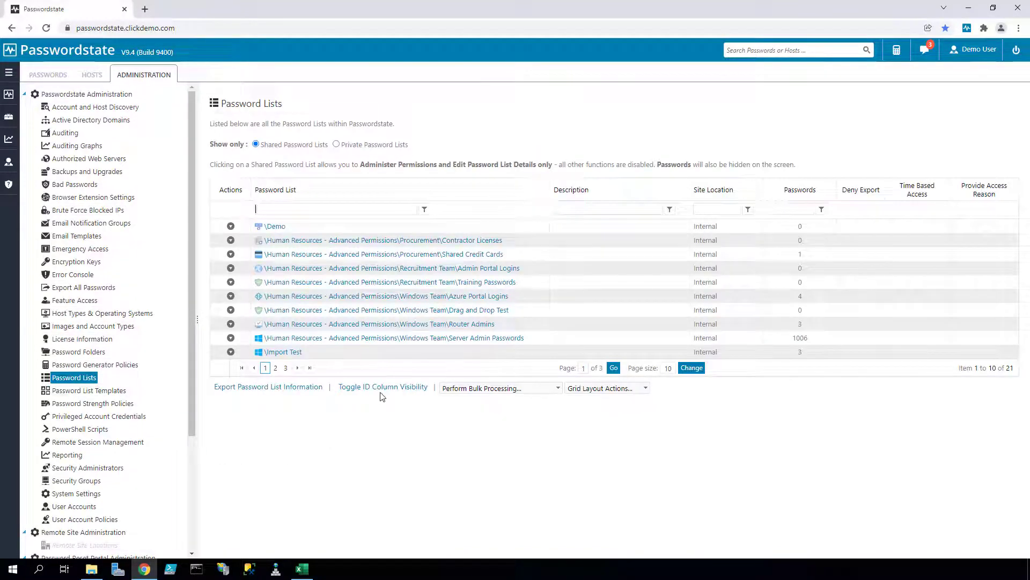
left_click(382, 390)
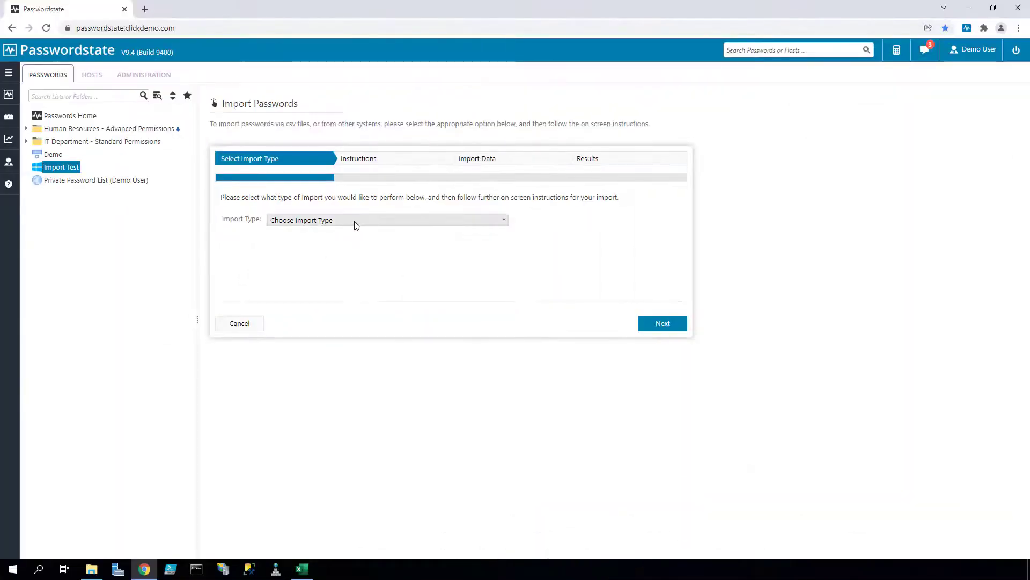
- Choose Thycotic Secret Server as import type and read through its export instructions PDF
left_click(355, 221)
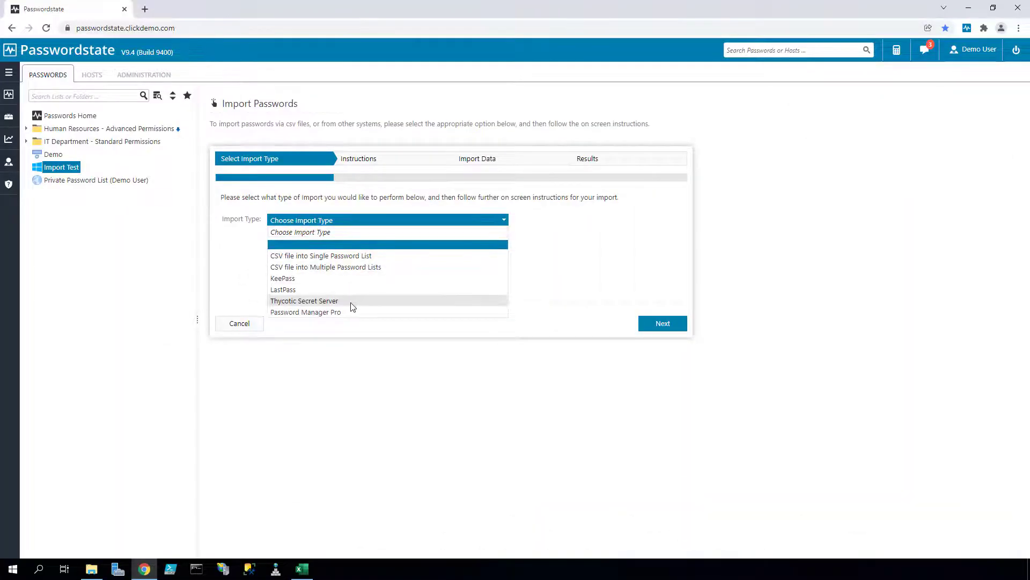
left_click(352, 301)
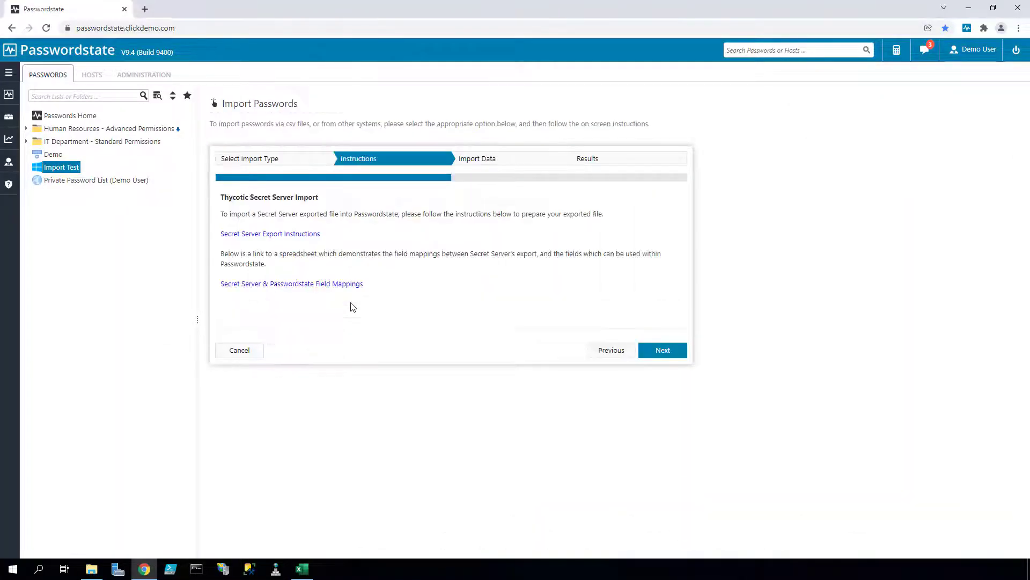
left_click(273, 236)
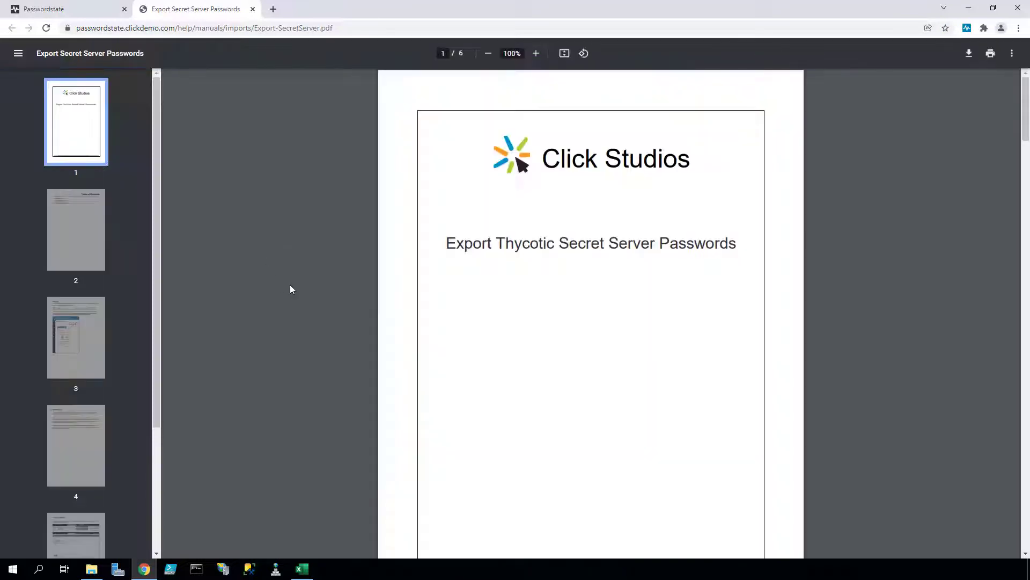
scroll(534, 345, "down", 8)
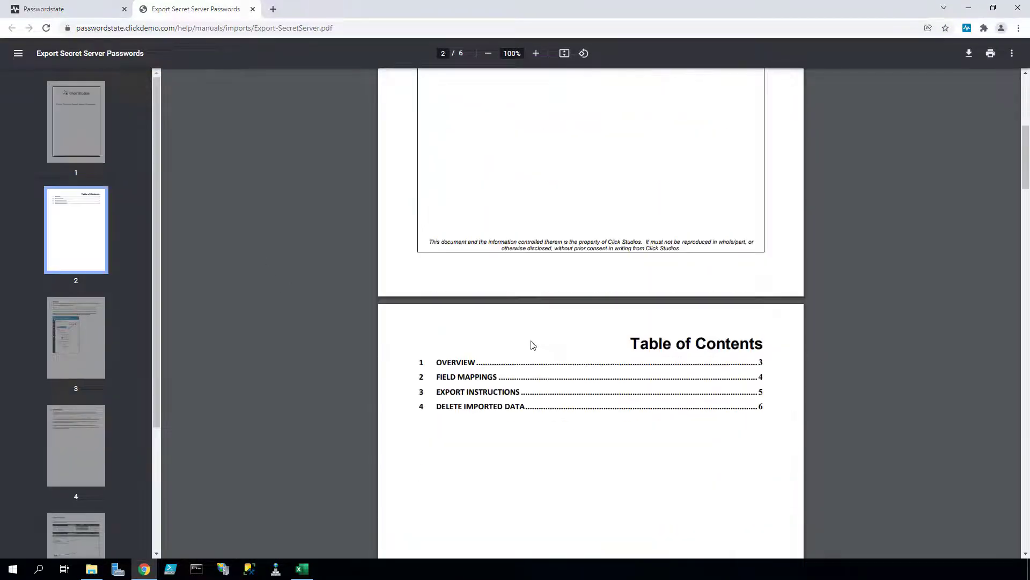
scroll(533, 345, "down", 12)
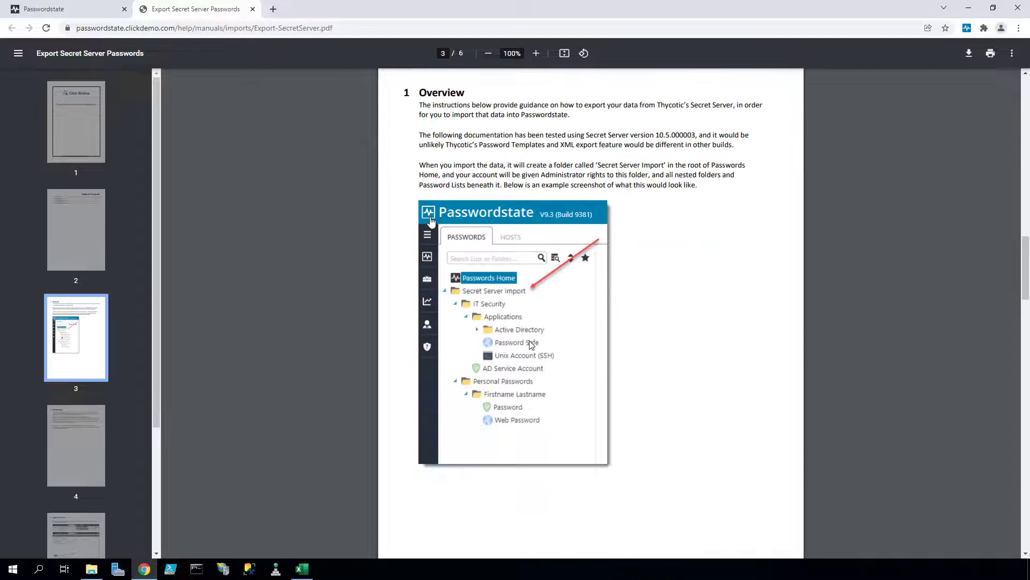
scroll(532, 345, "down", 12)
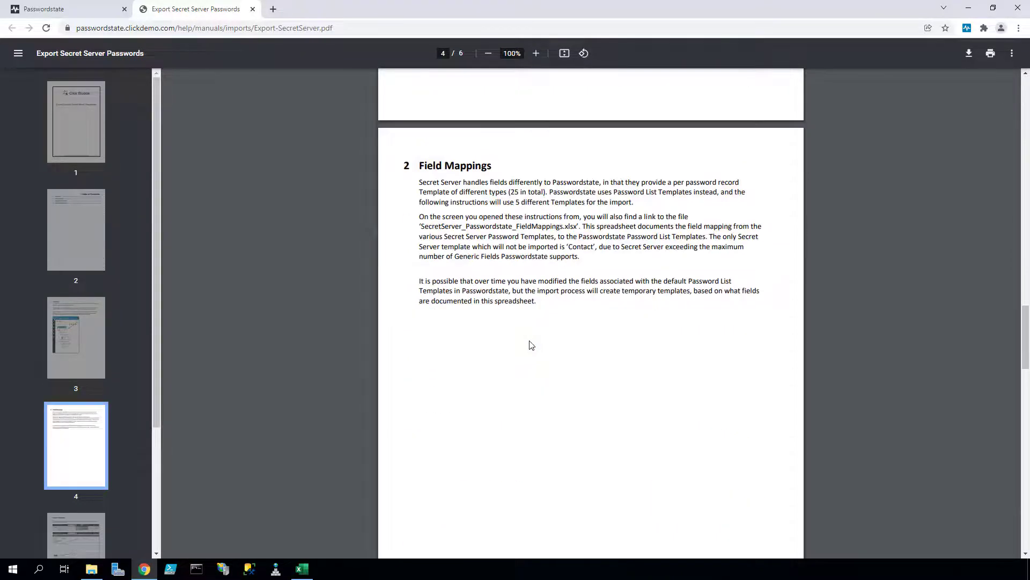
scroll(531, 345, "down", 8)
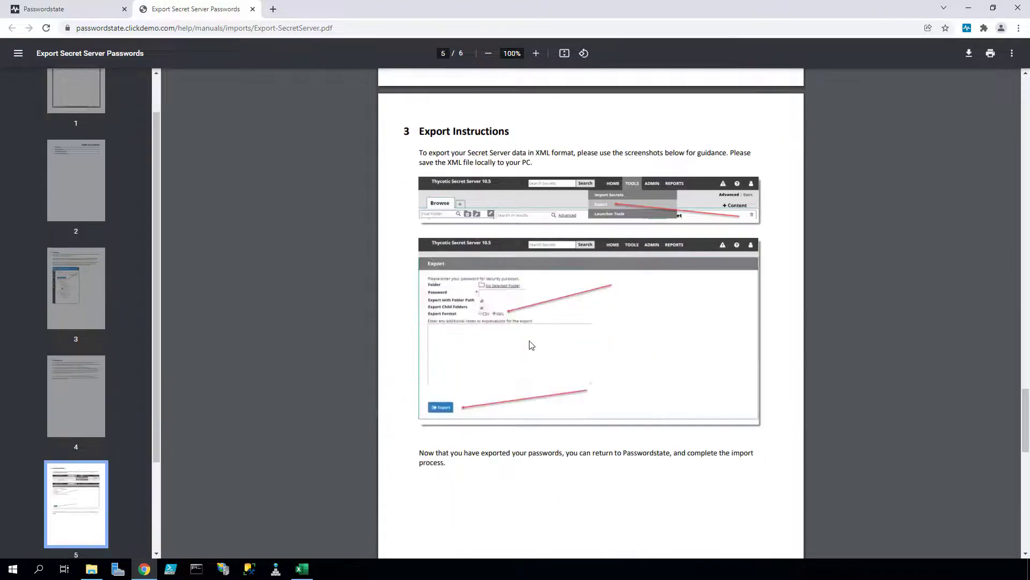
scroll(532, 345, "down", 12)
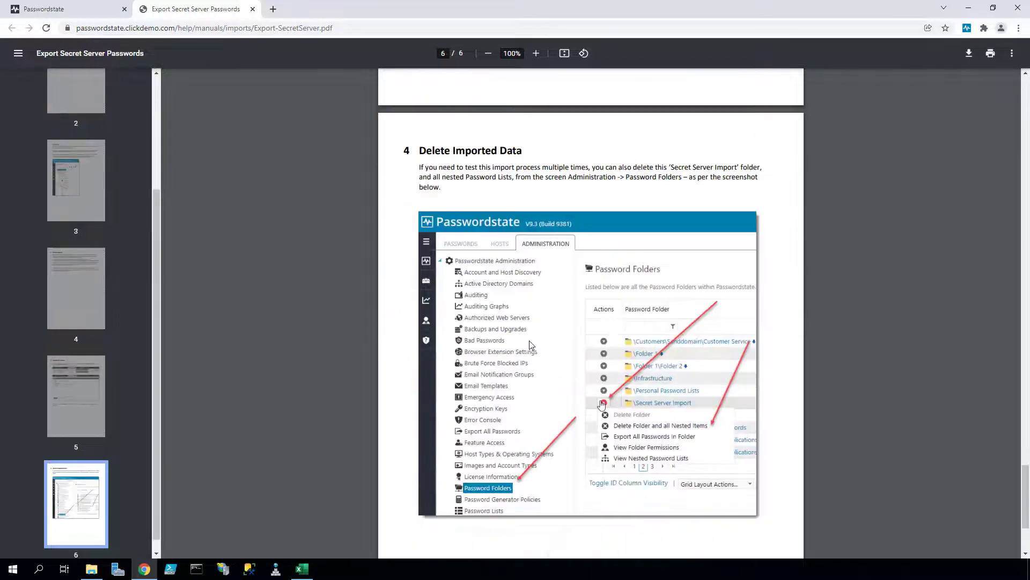
scroll(531, 345, "down", 1)
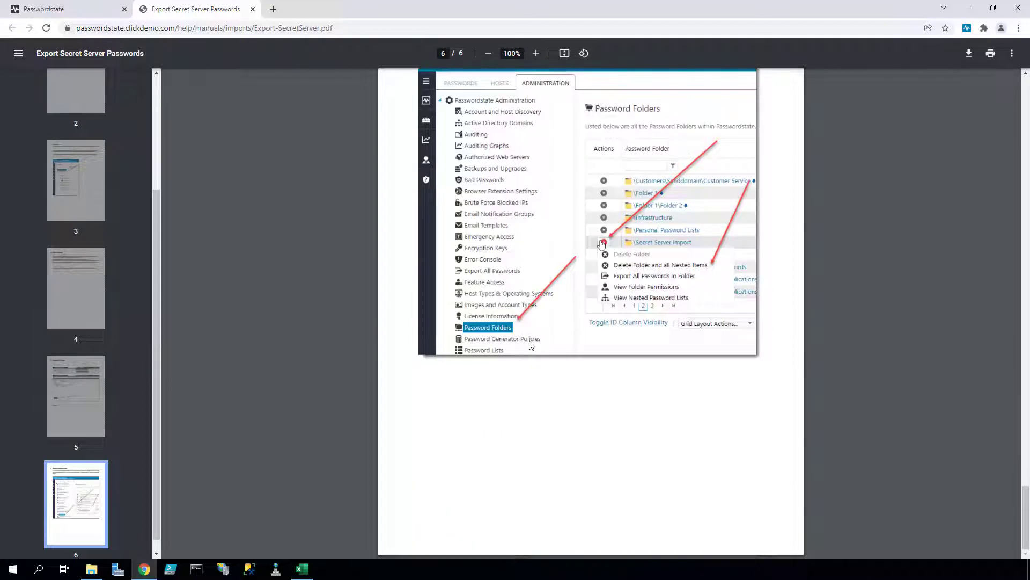
left_click(253, 10)
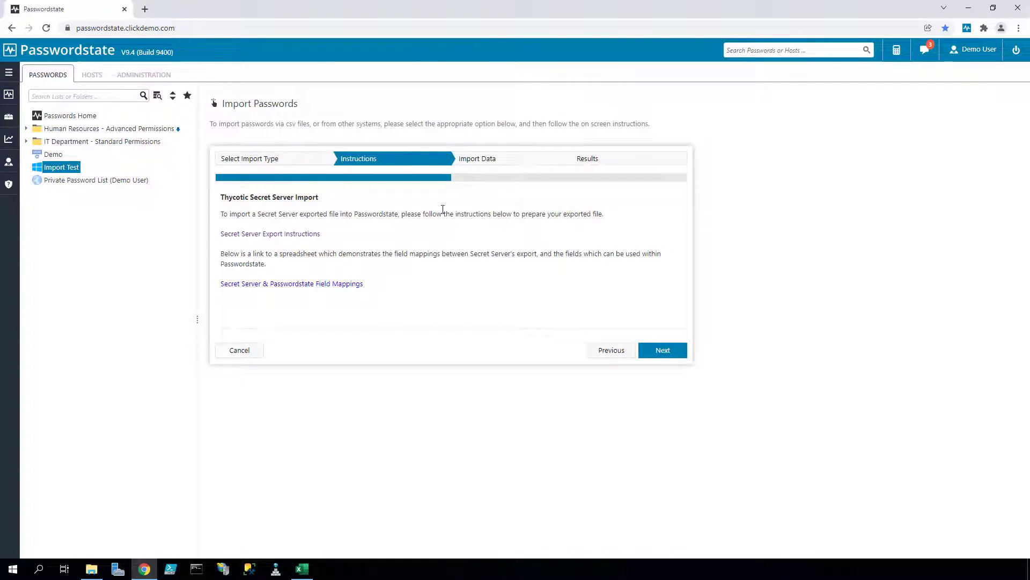
- Upload C:\Data\Secret Server\ThycoticSSExport.xml and import its passwords
triple_click(462, 173)
left_click(470, 164)
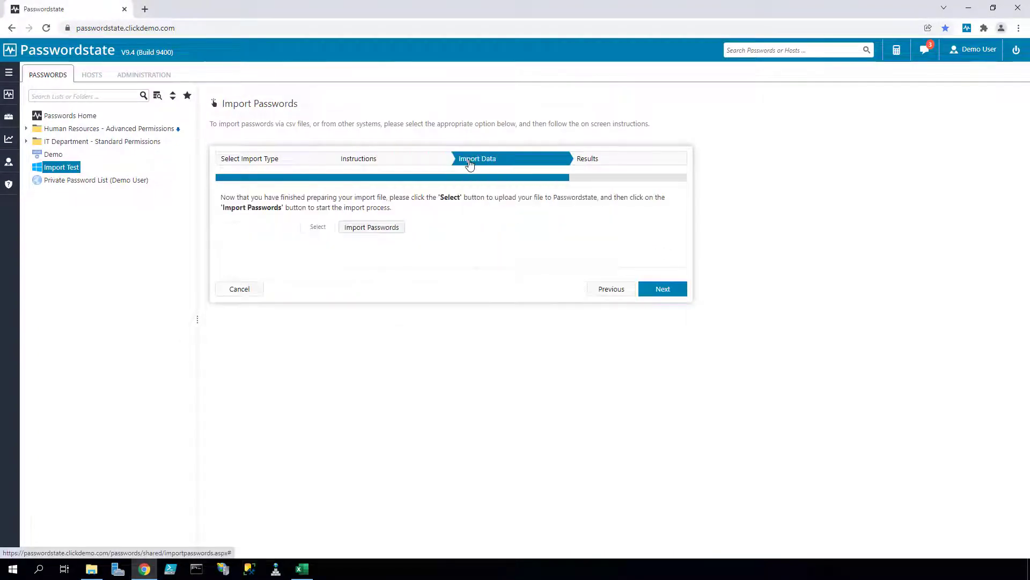
left_click(317, 227)
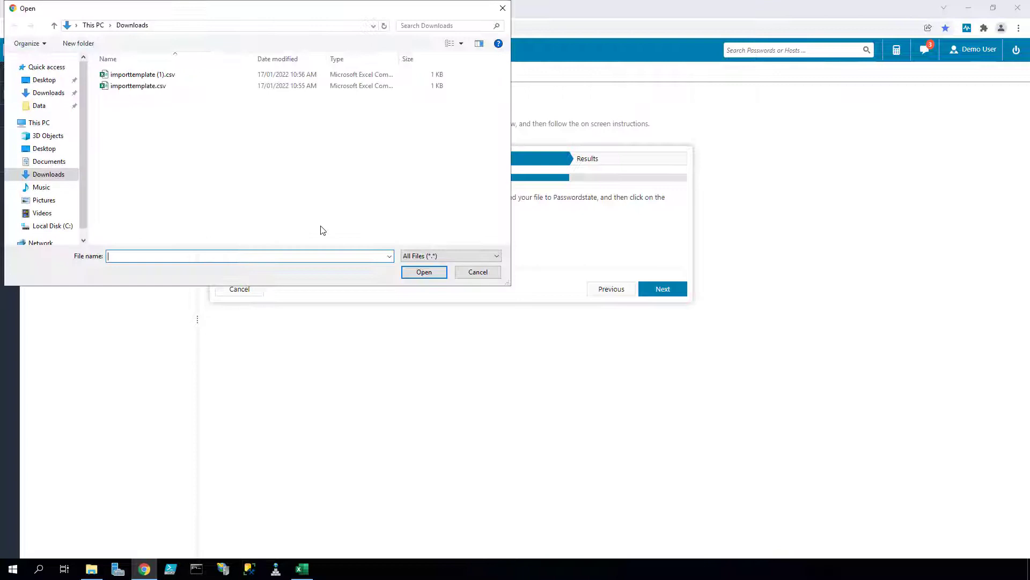
left_click(38, 105)
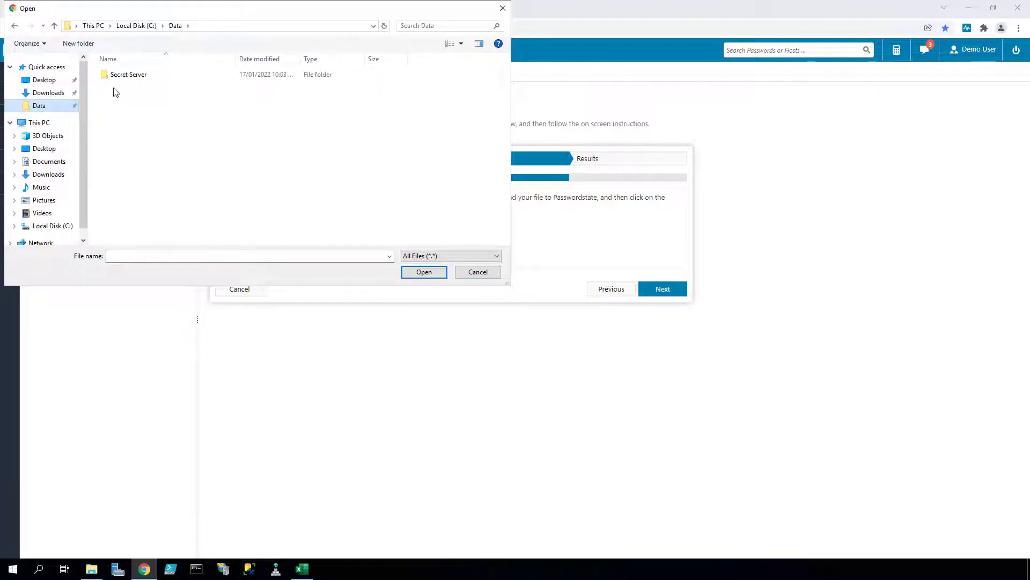
double_click(127, 75)
left_click(138, 86)
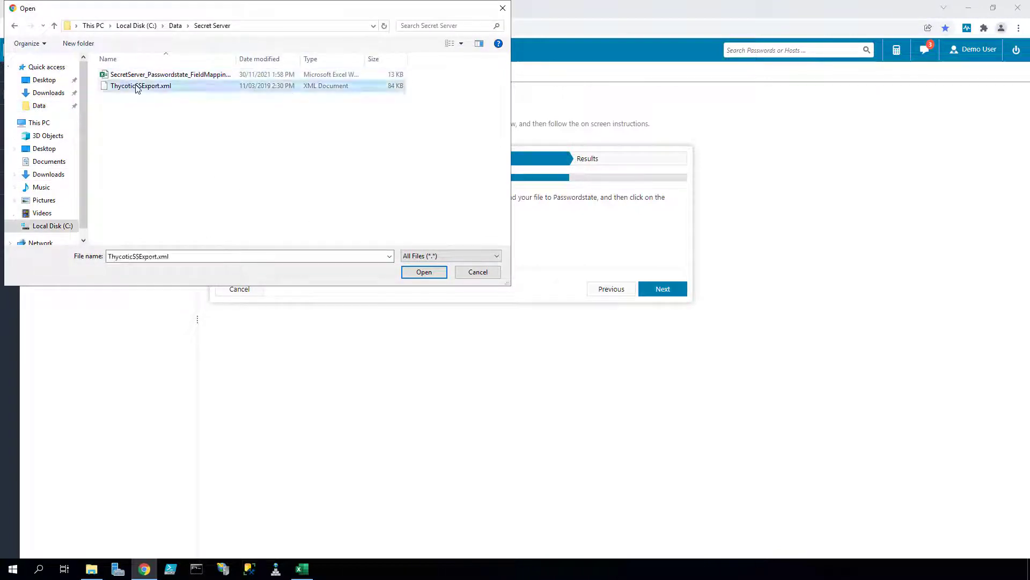
left_click(422, 273)
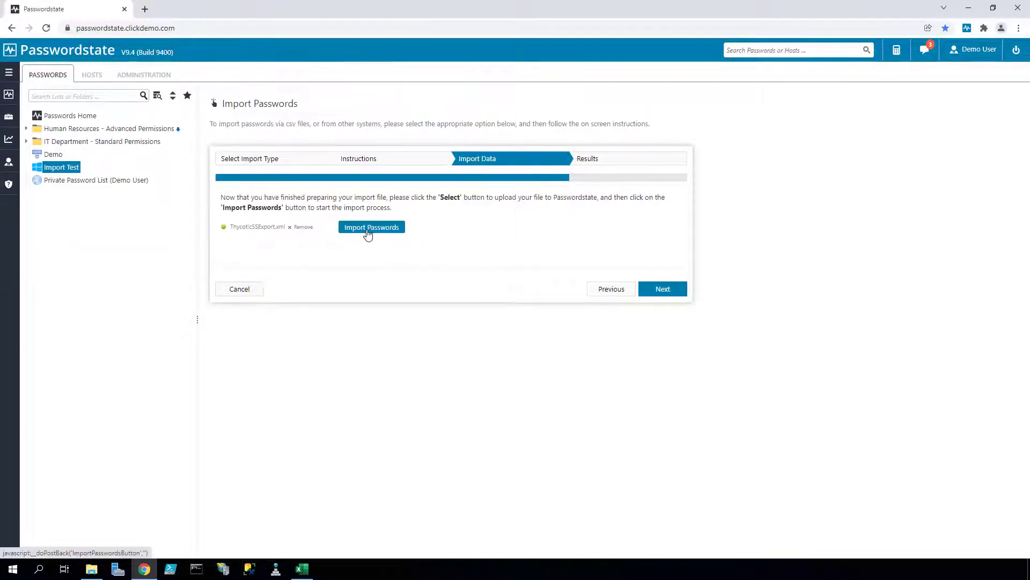
left_click(368, 230)
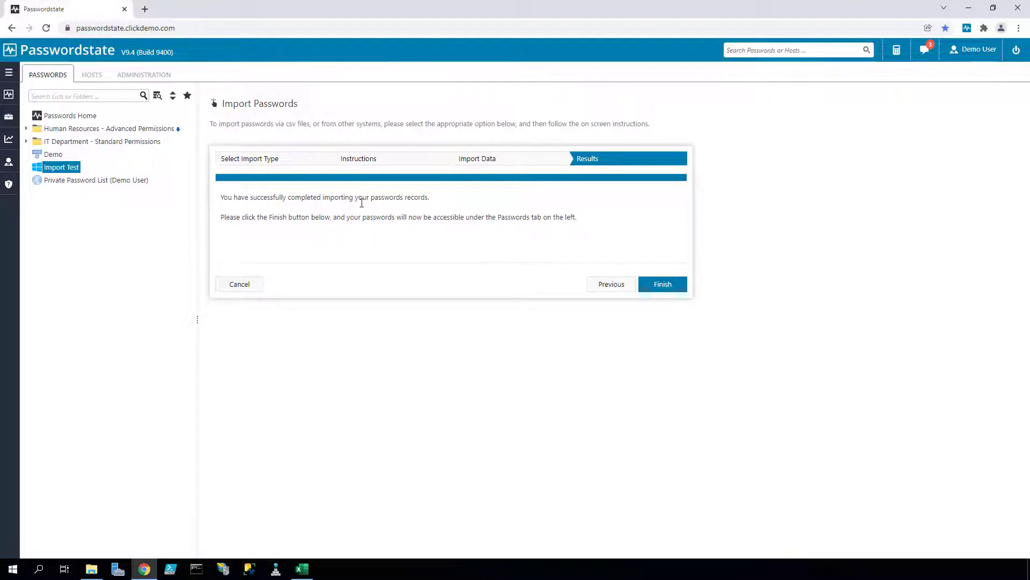
- Finish the wizard and open Secret Server Import > IT Security > Applications > Password Safe
left_click(666, 287)
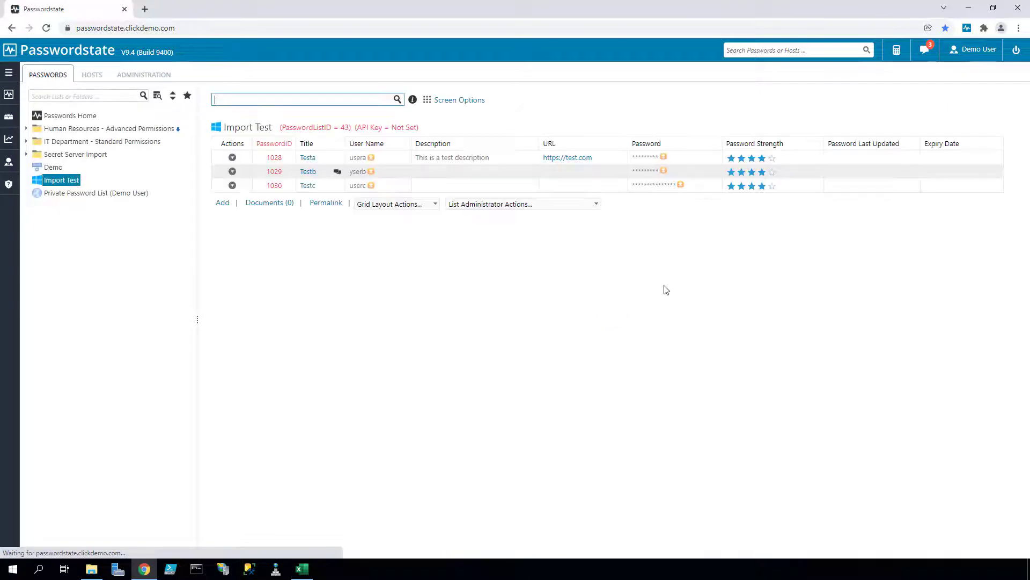
left_click(27, 155)
left_click(37, 167)
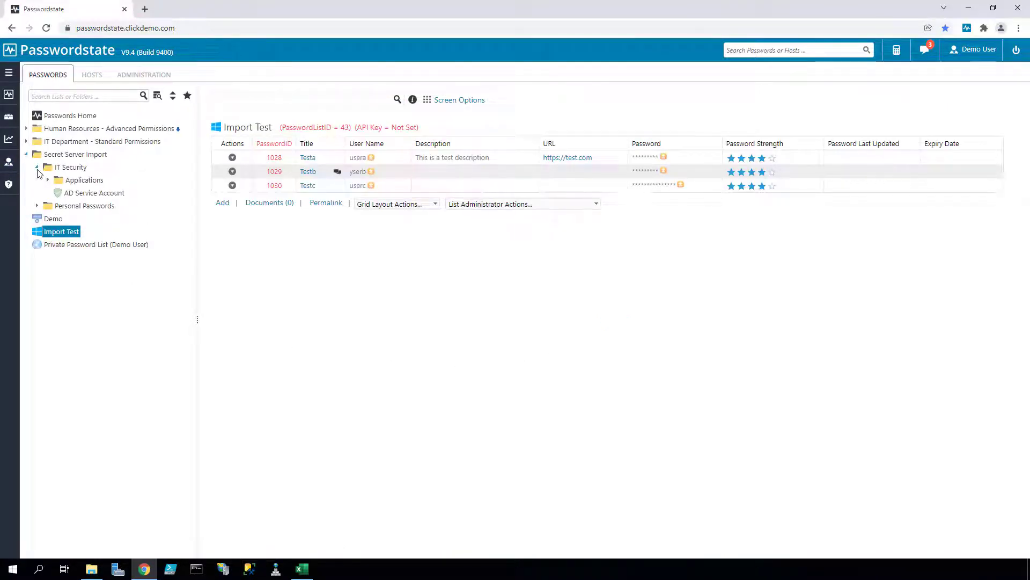
left_click(48, 180)
left_click(99, 206)
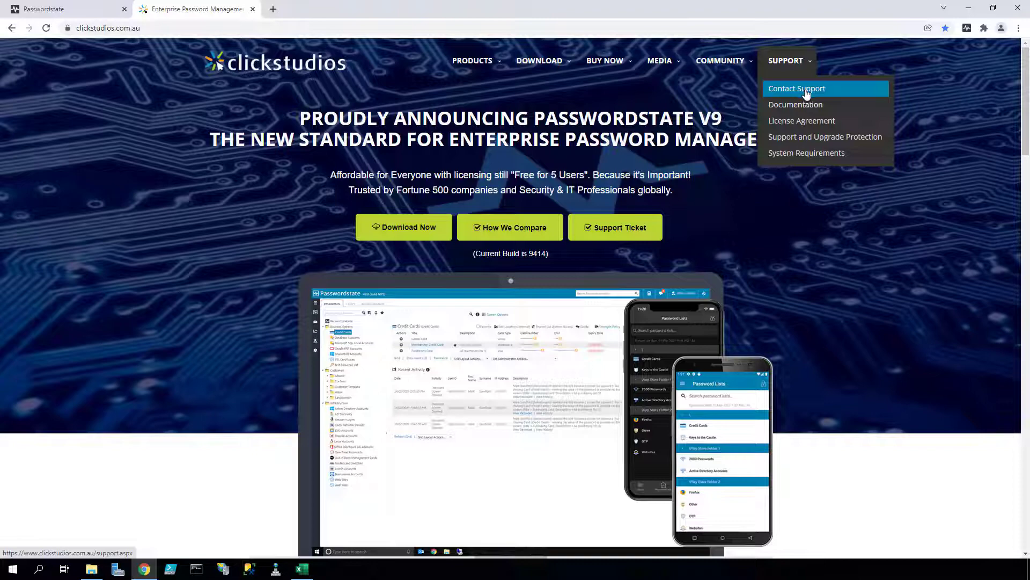
- Go to Contact Support and scroll down to the Generate Support Ticket form
left_click(807, 92)
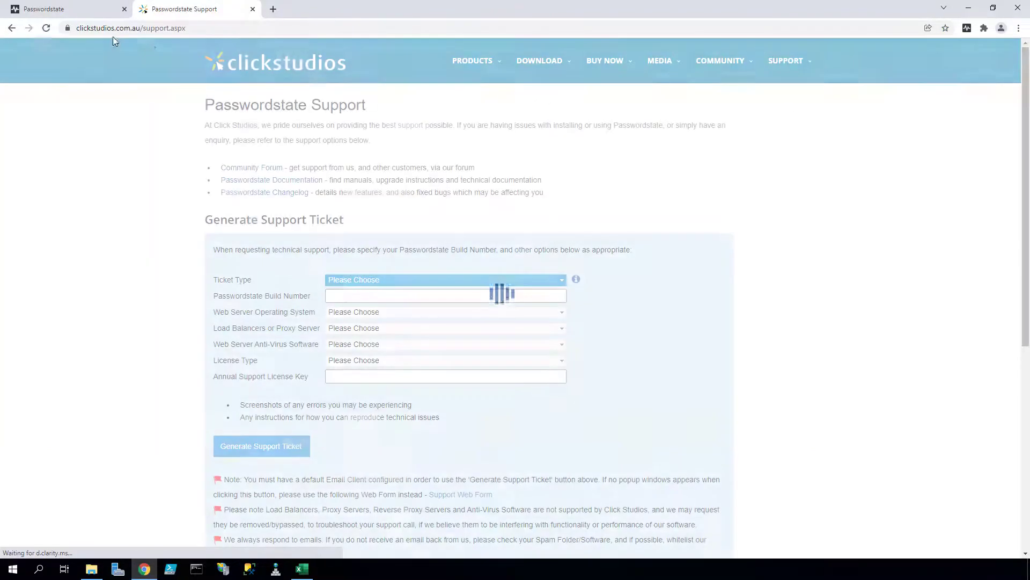
scroll(101, 202, "down", 1)
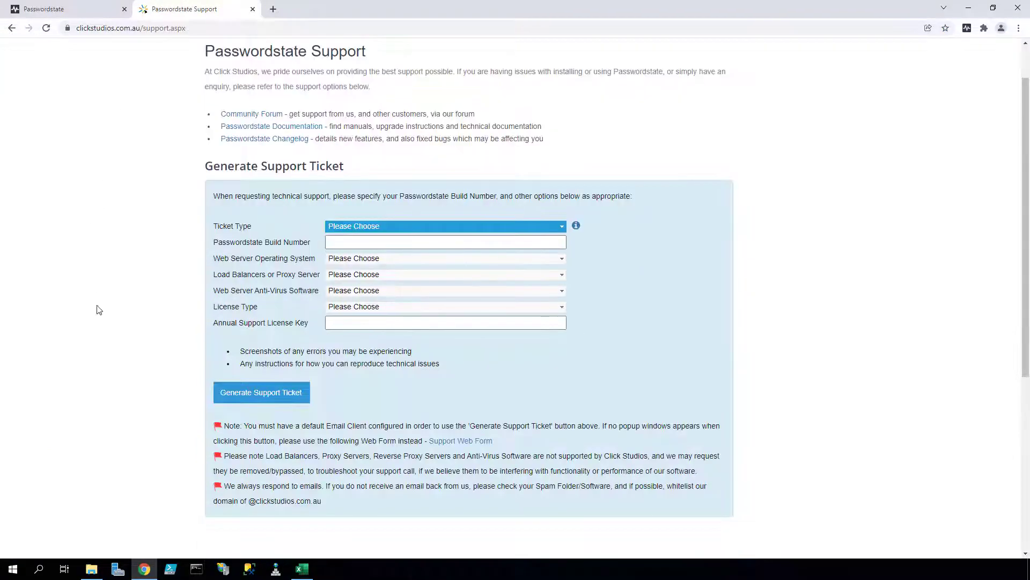